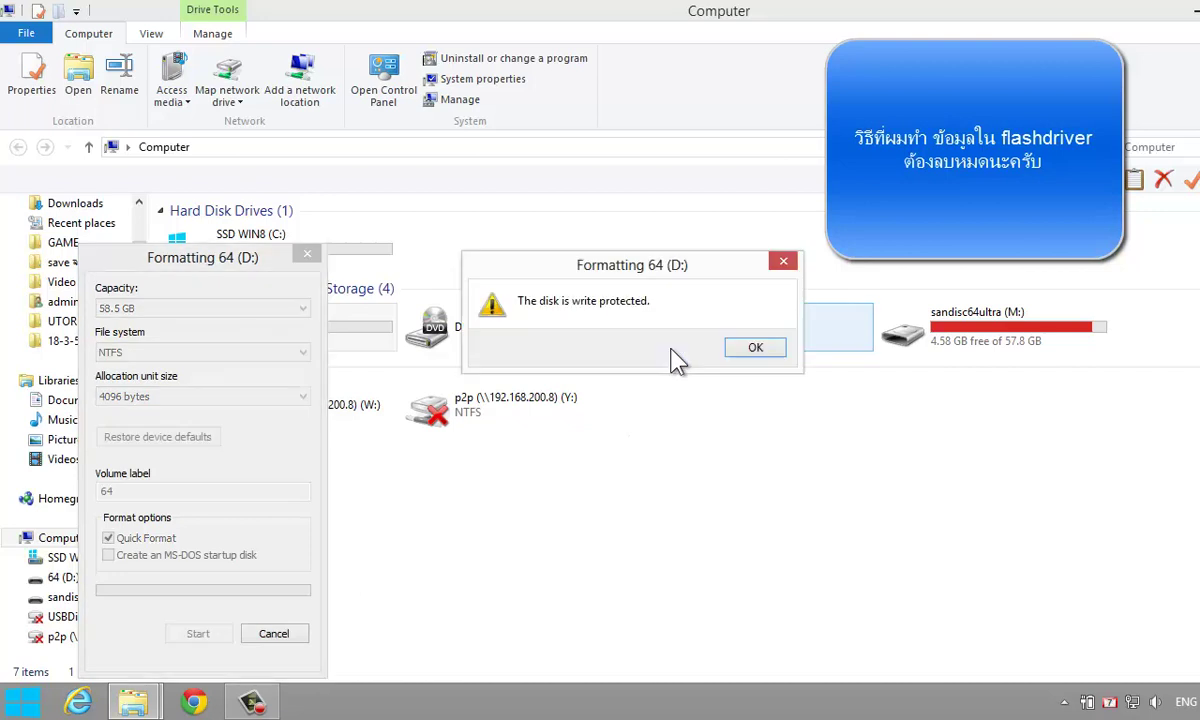
# Step: Try to quick-format drive 64 (D:) with the exFAT file system and 128 kilobytes allocation units, and leave the format dialog
pyautogui.click(755, 347)
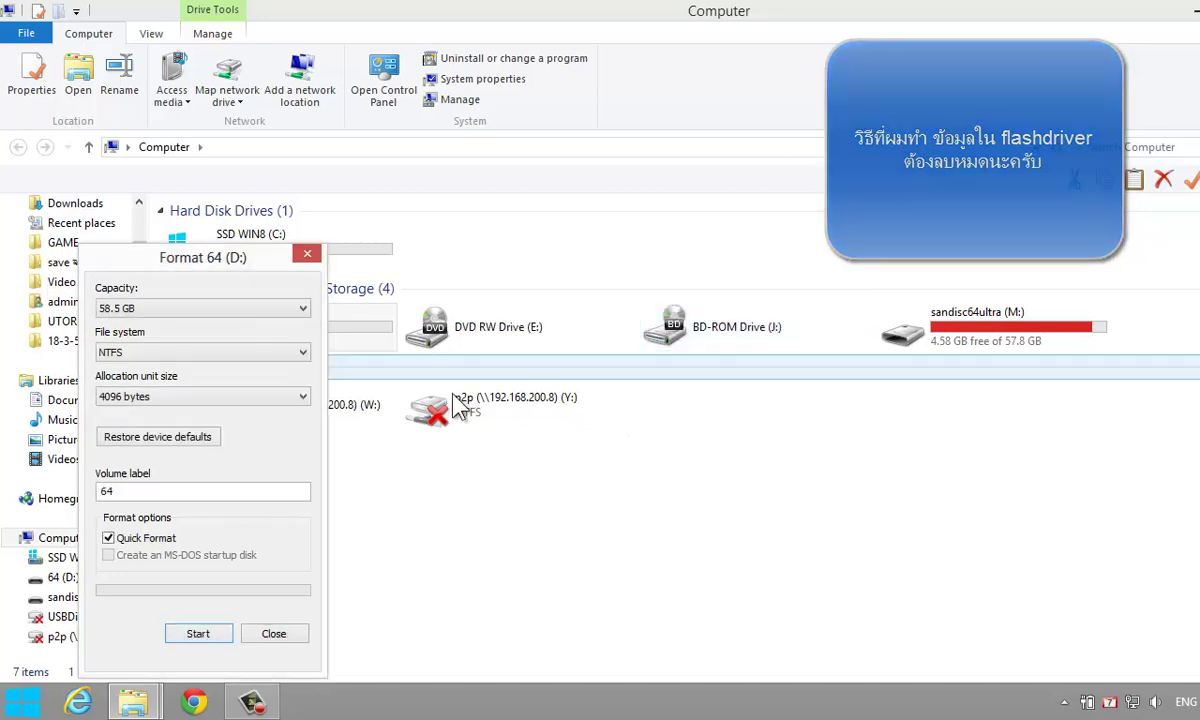
pyautogui.click(220, 352)
pyautogui.click(210, 382)
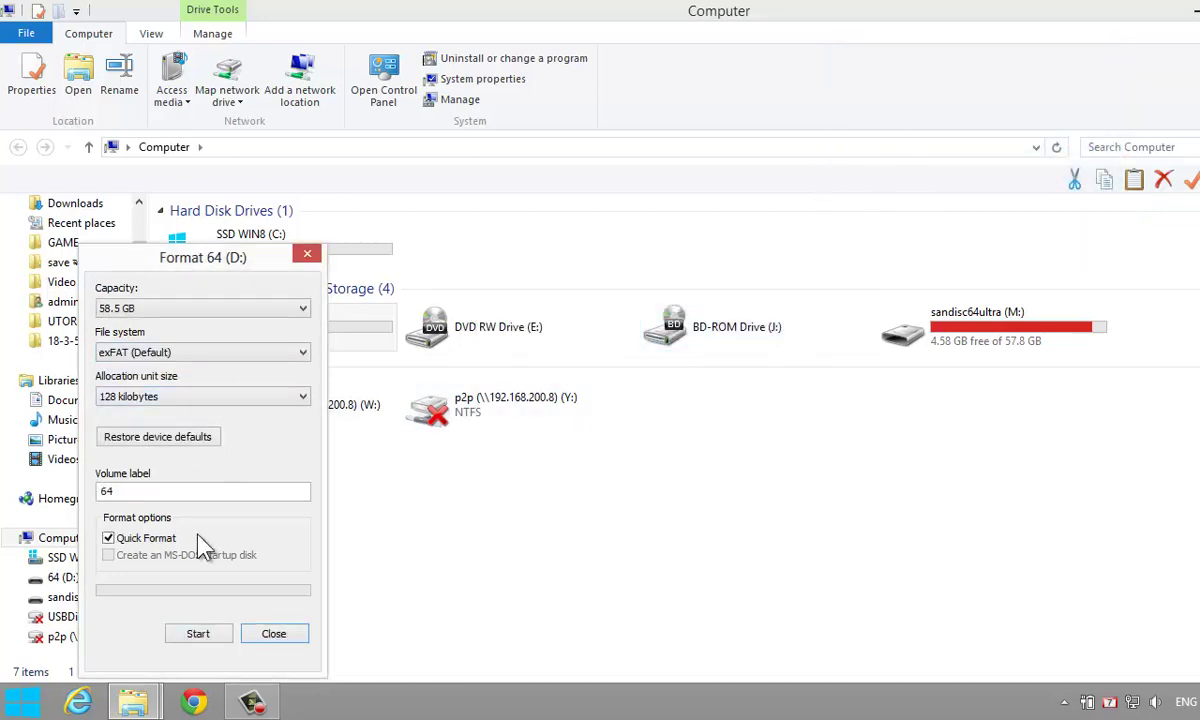
pyautogui.click(203, 637)
pyautogui.click(684, 353)
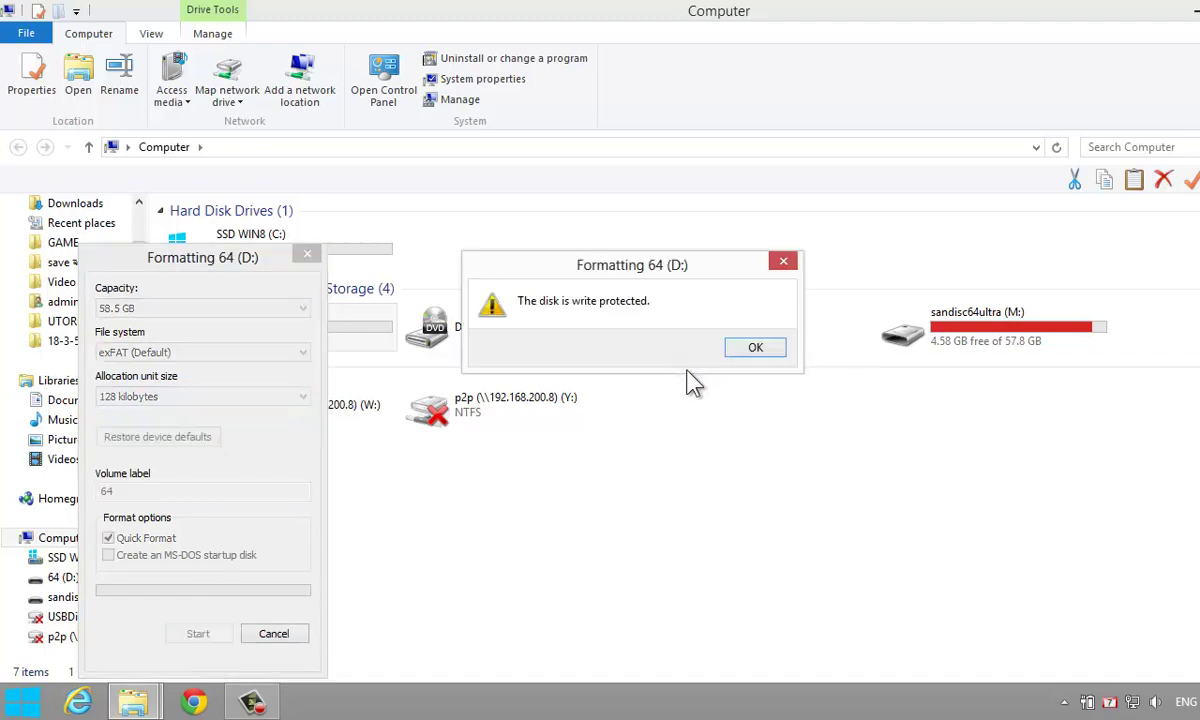
pyautogui.click(755, 349)
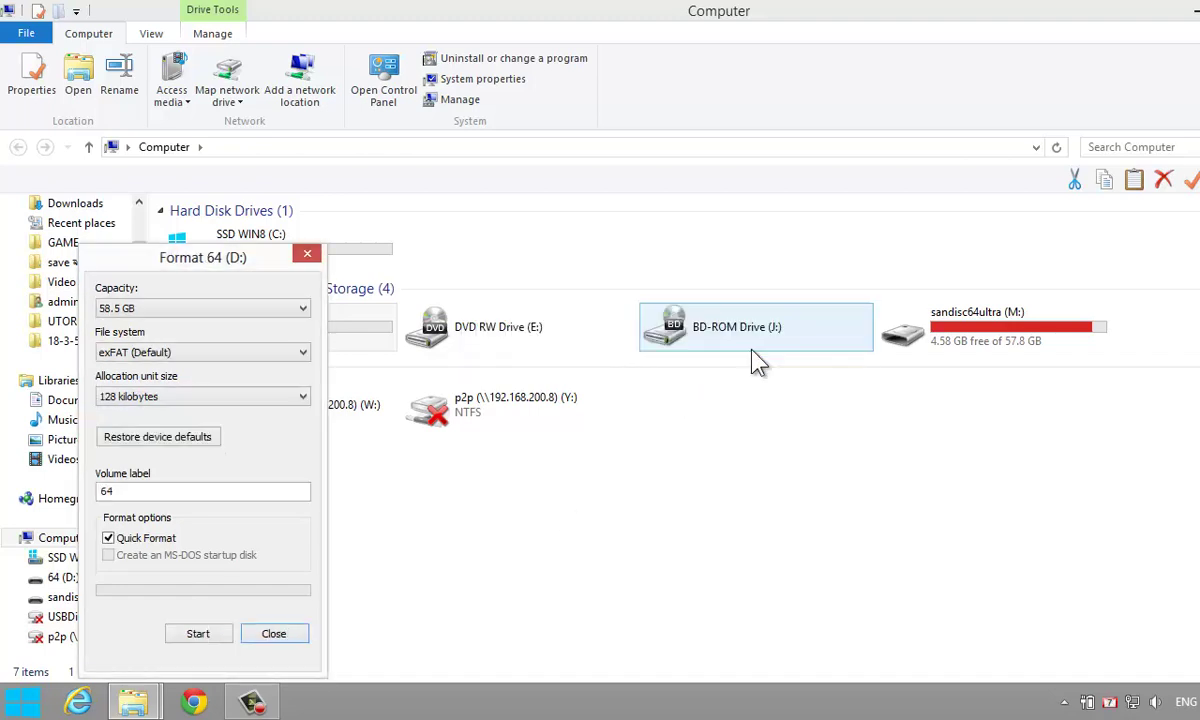
pyautogui.click(307, 254)
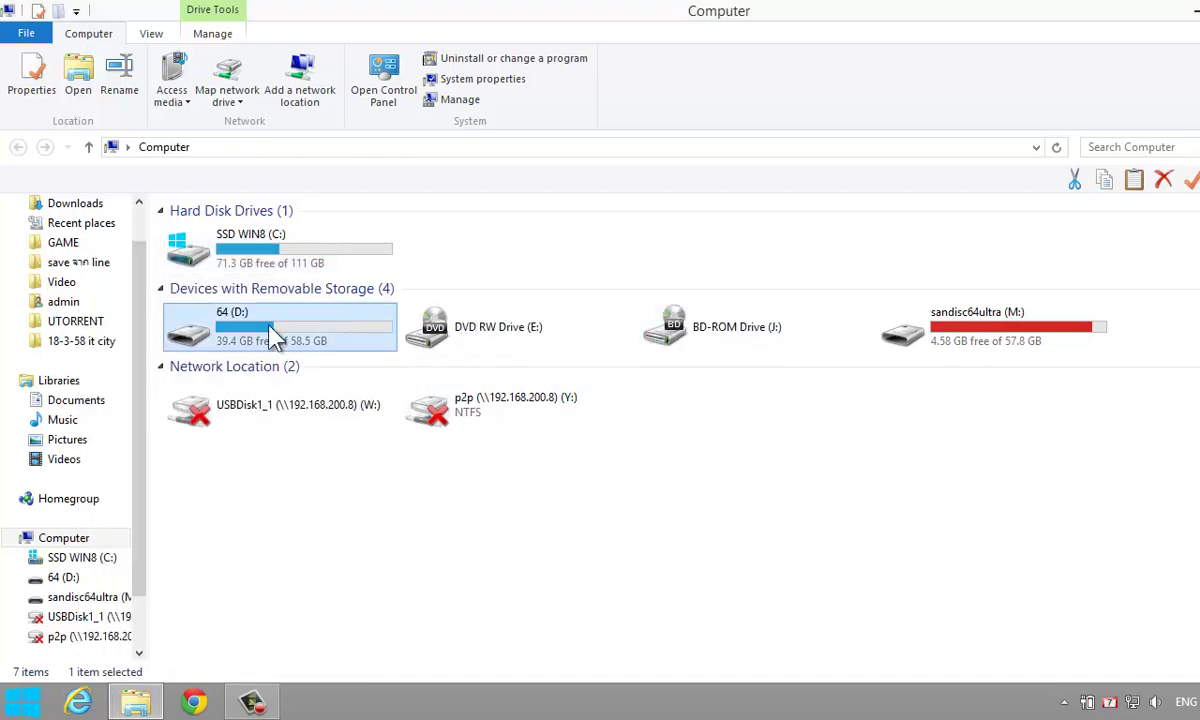
# Step: Open drive 64 (D:) and check whether its folder options allow creating a new folder
pyautogui.doubleClick(277, 337)
pyautogui.rightClick(232, 393)
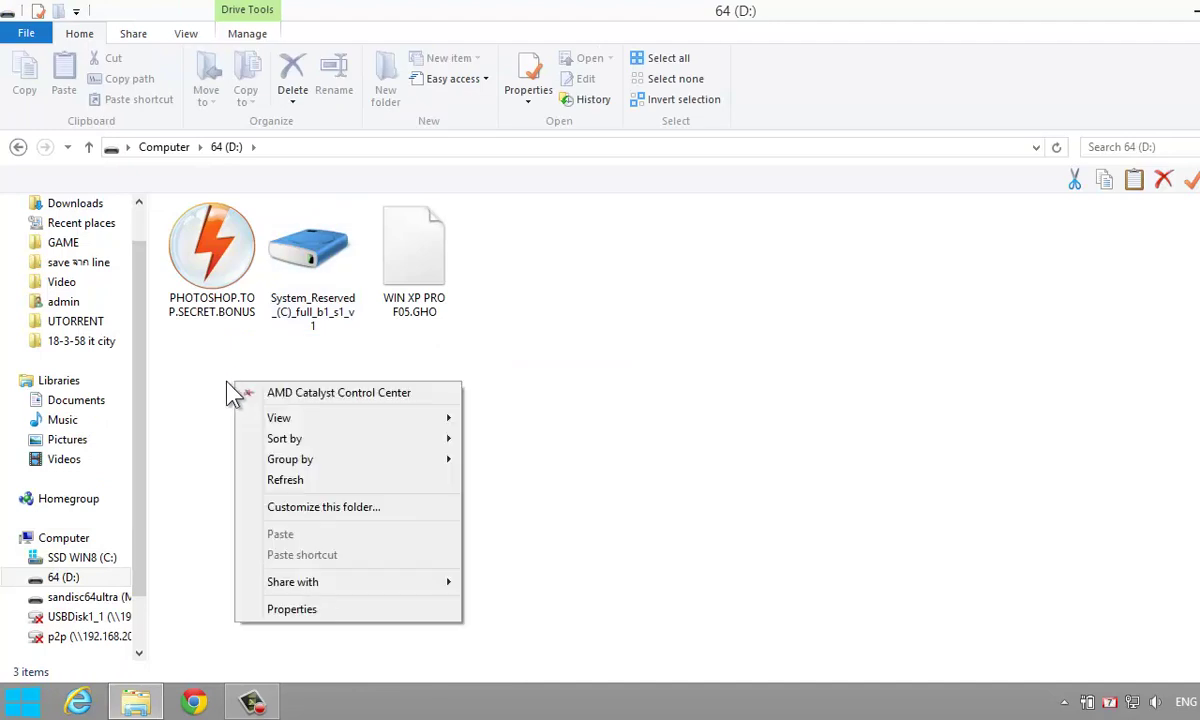
pyautogui.click(201, 380)
pyautogui.rightClick(201, 381)
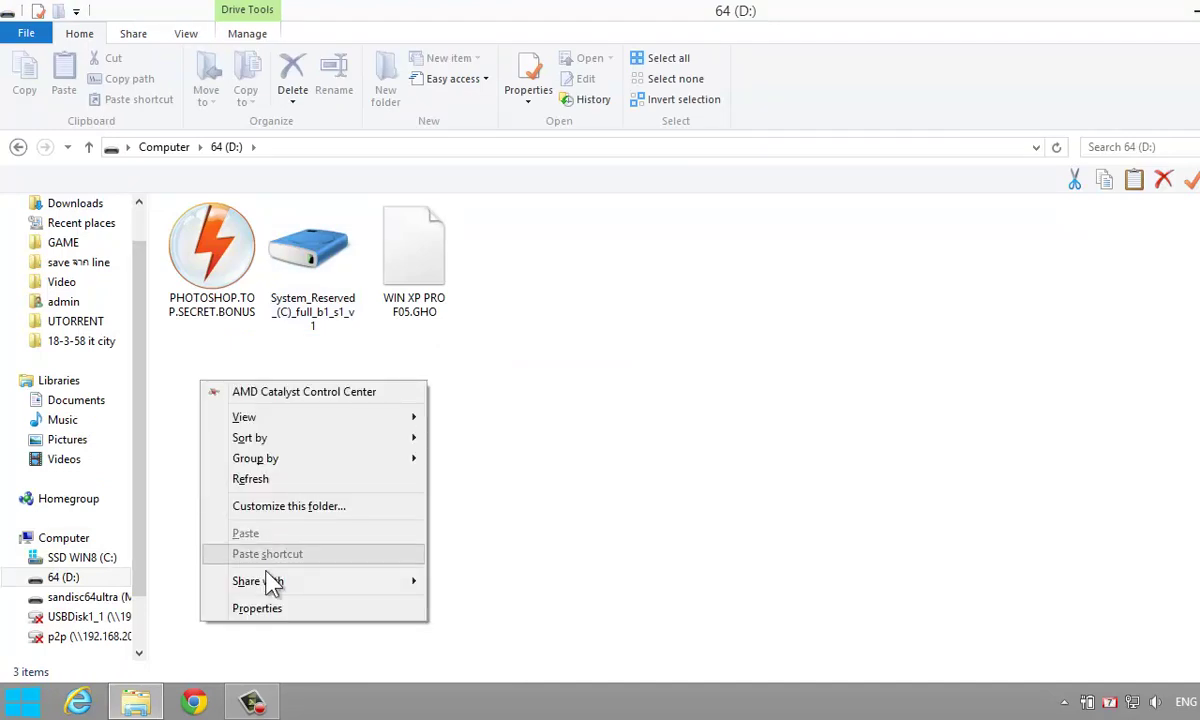
pyautogui.click(598, 433)
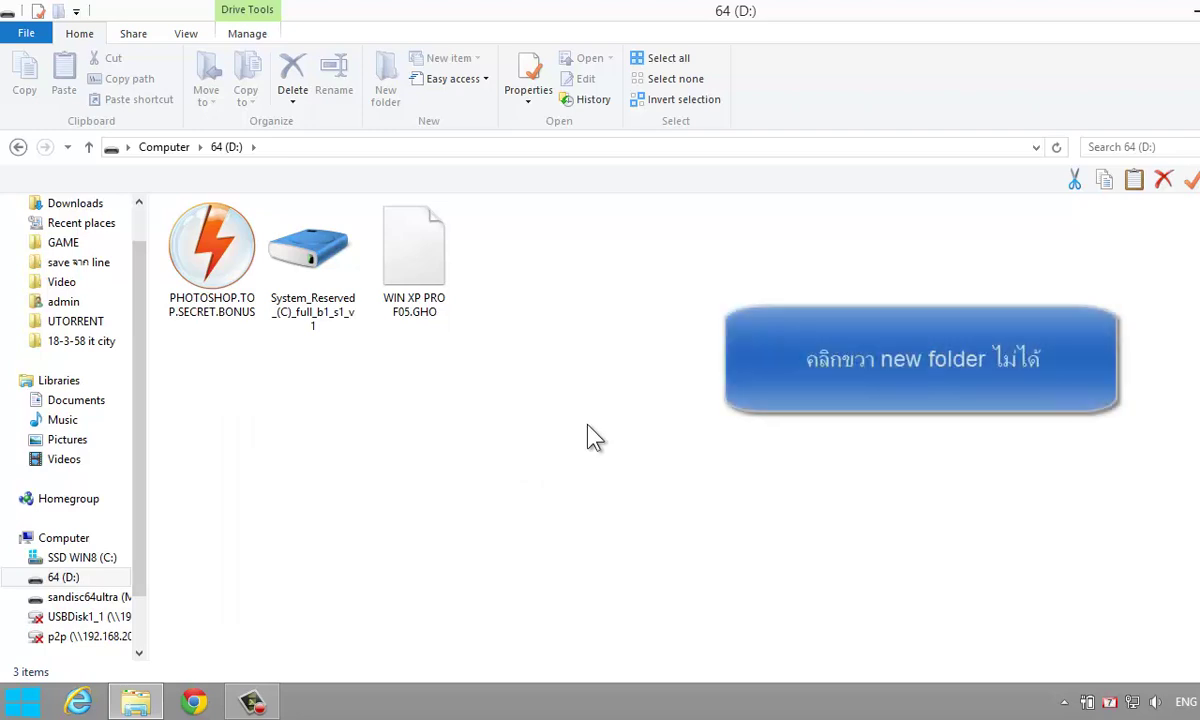
# Step: Check whether WIN XP PRO F05.GHO and the System_Reserved_(C)_full_b1_s1_v1 item on drive 64 (D:) can be deleted
pyautogui.click(414, 258)
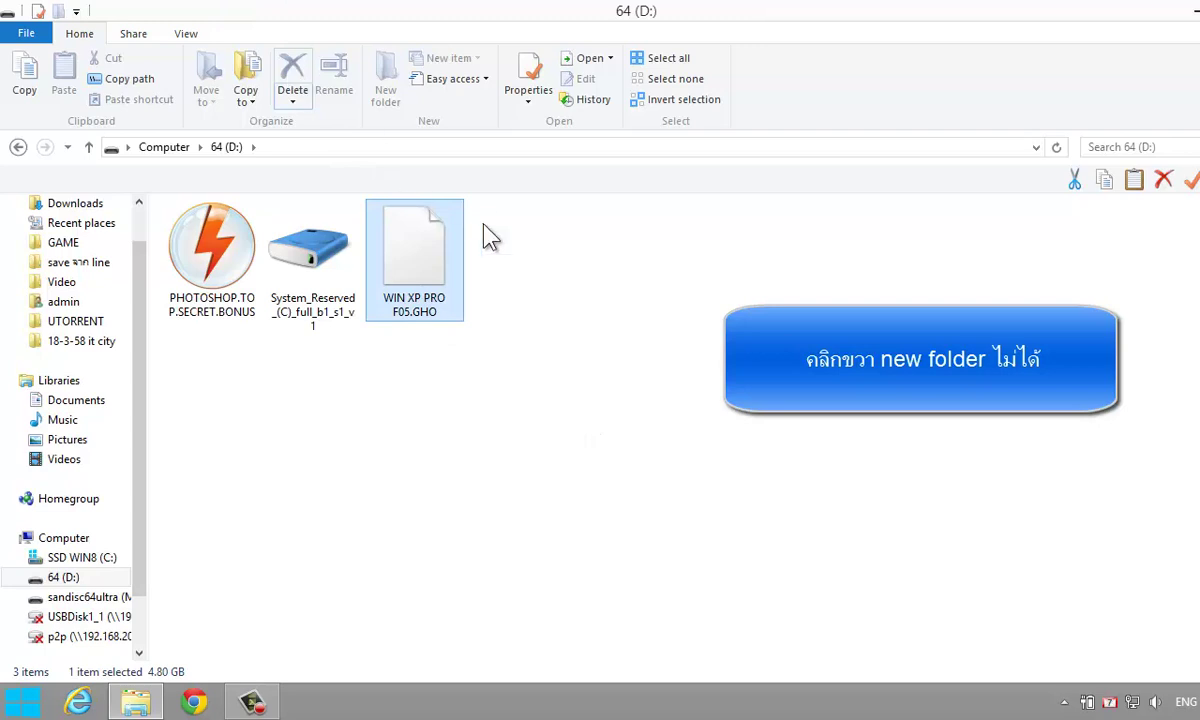
pyautogui.click(316, 230)
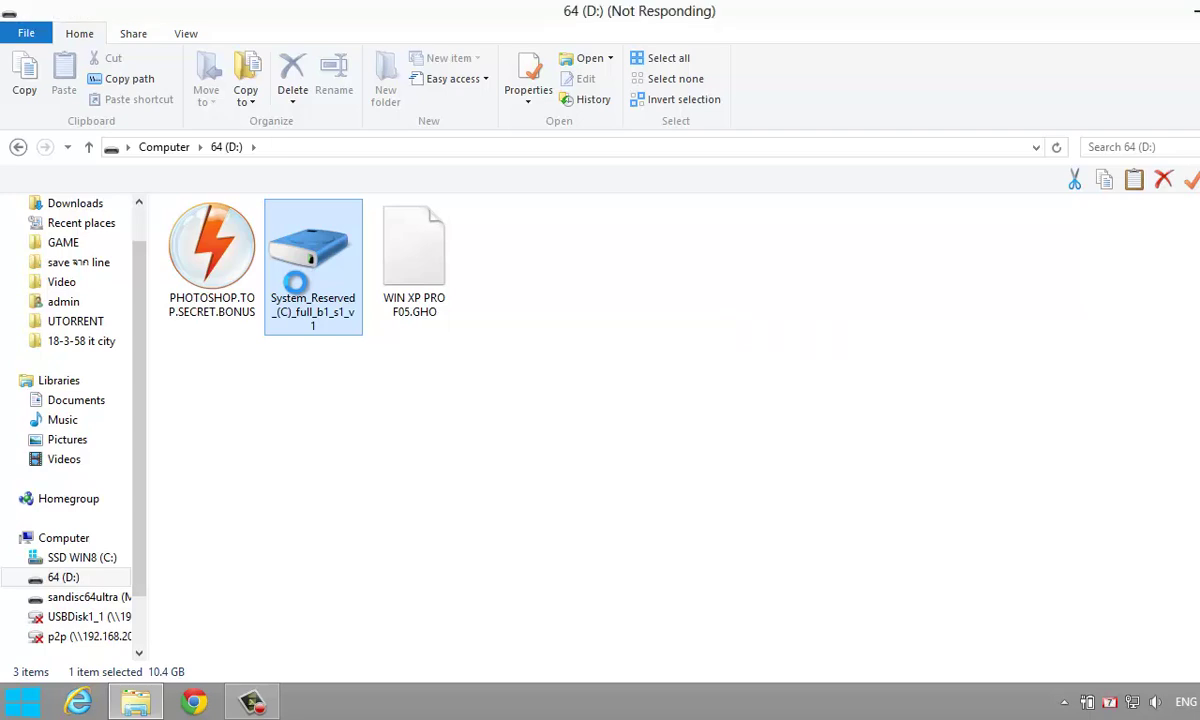
pyautogui.rightClick(296, 283)
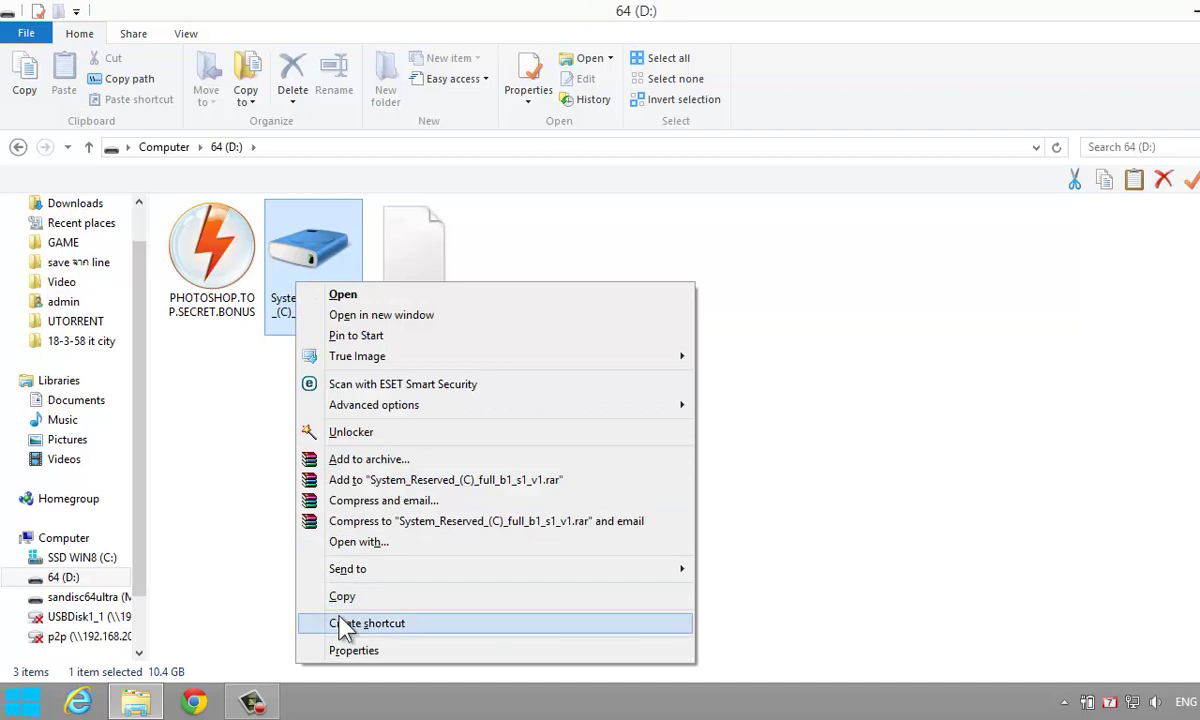
pyautogui.click(288, 405)
pyautogui.click(414, 255)
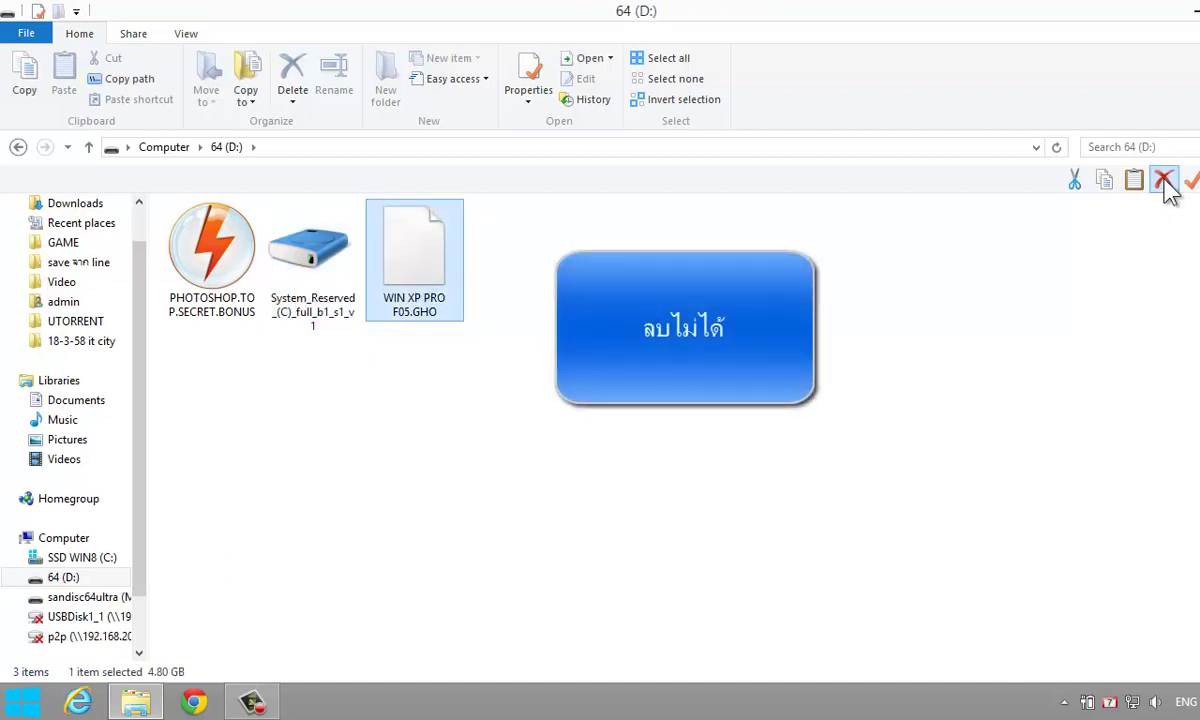
pyautogui.click(838, 320)
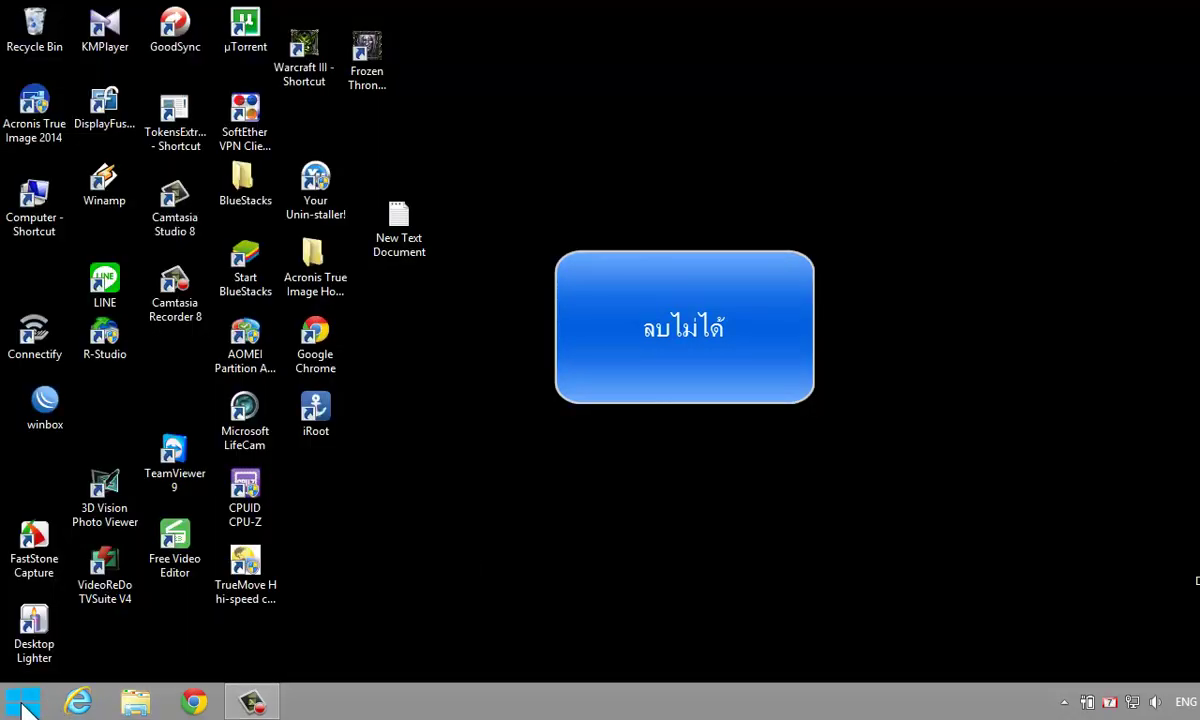
# Step: Open the folder "แก้ format flashdrive ไม่ได้" inside totoll_program on the sandisc64ultra (M:) drive
pyautogui.click(21, 703)
pyautogui.click(305, 340)
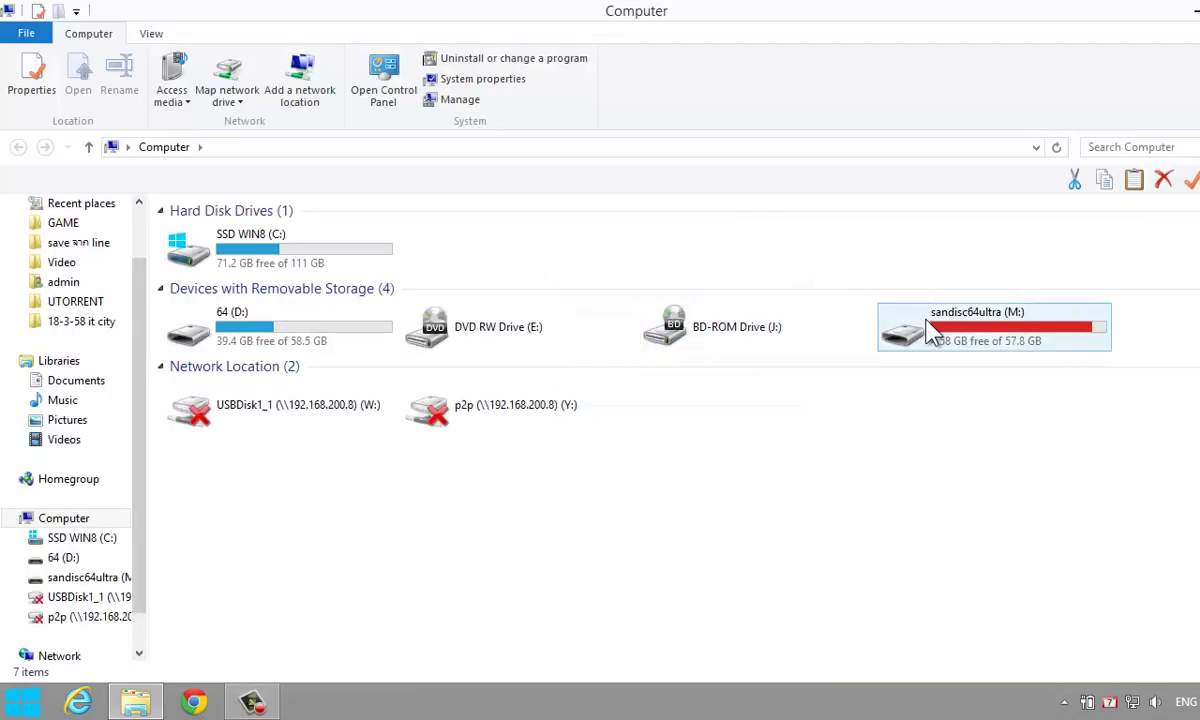
pyautogui.doubleClick(928, 333)
pyautogui.doubleClick(222, 389)
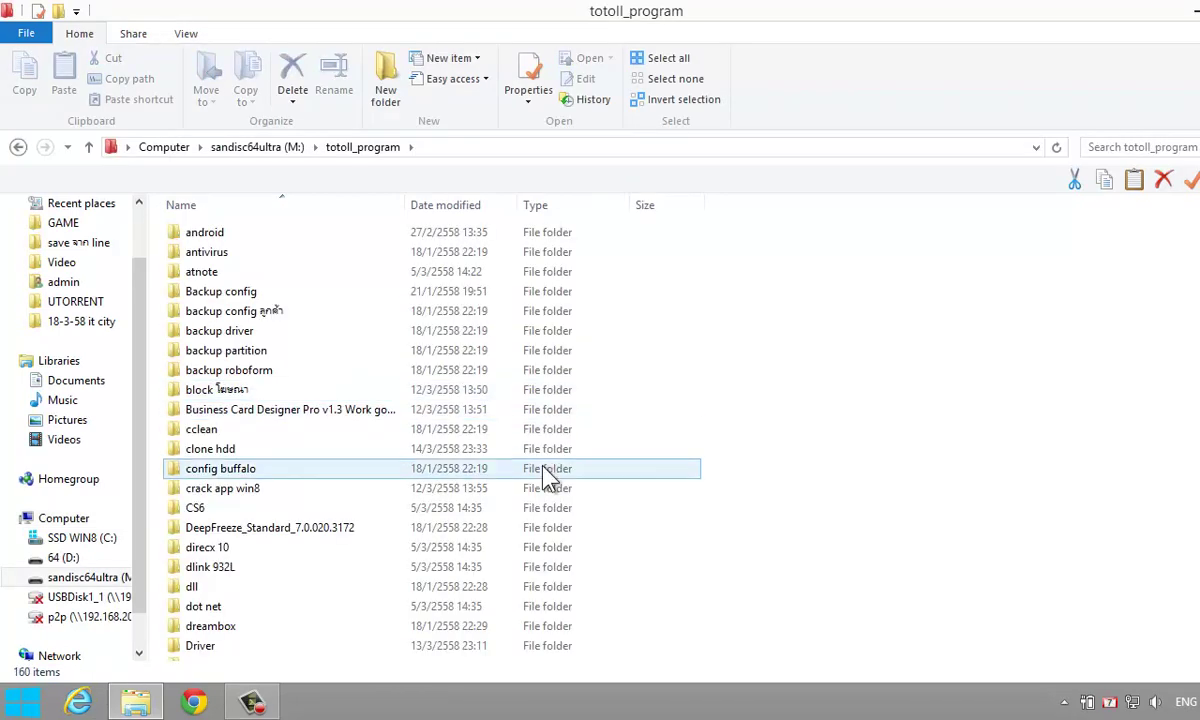
pyautogui.scroll(-4, 545, 478)
pyautogui.scroll(-7, 540, 476)
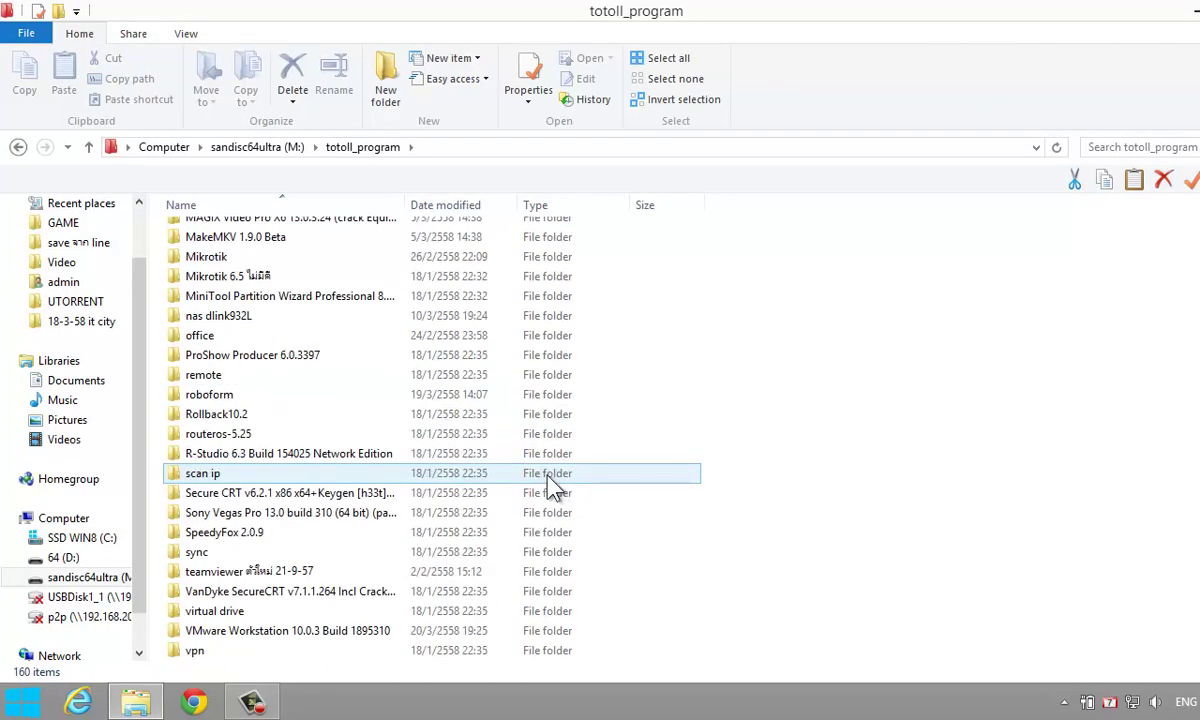
pyautogui.scroll(-8, 545, 470)
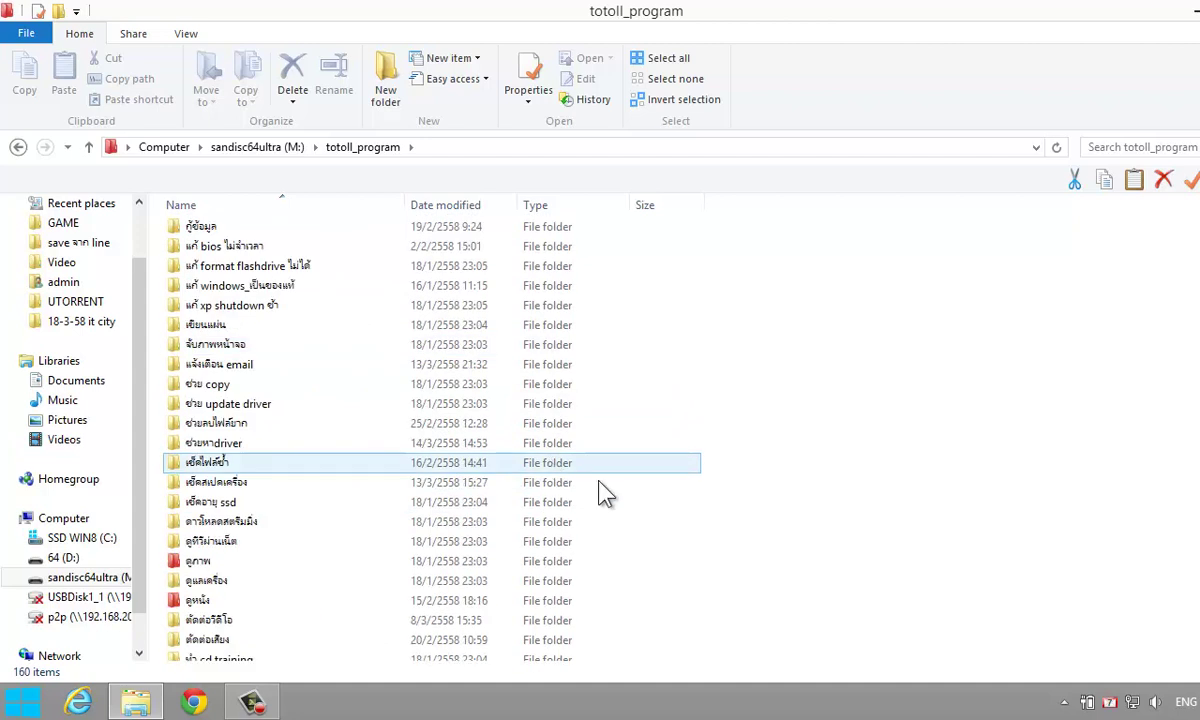
pyautogui.click(280, 266)
pyautogui.doubleClick(278, 267)
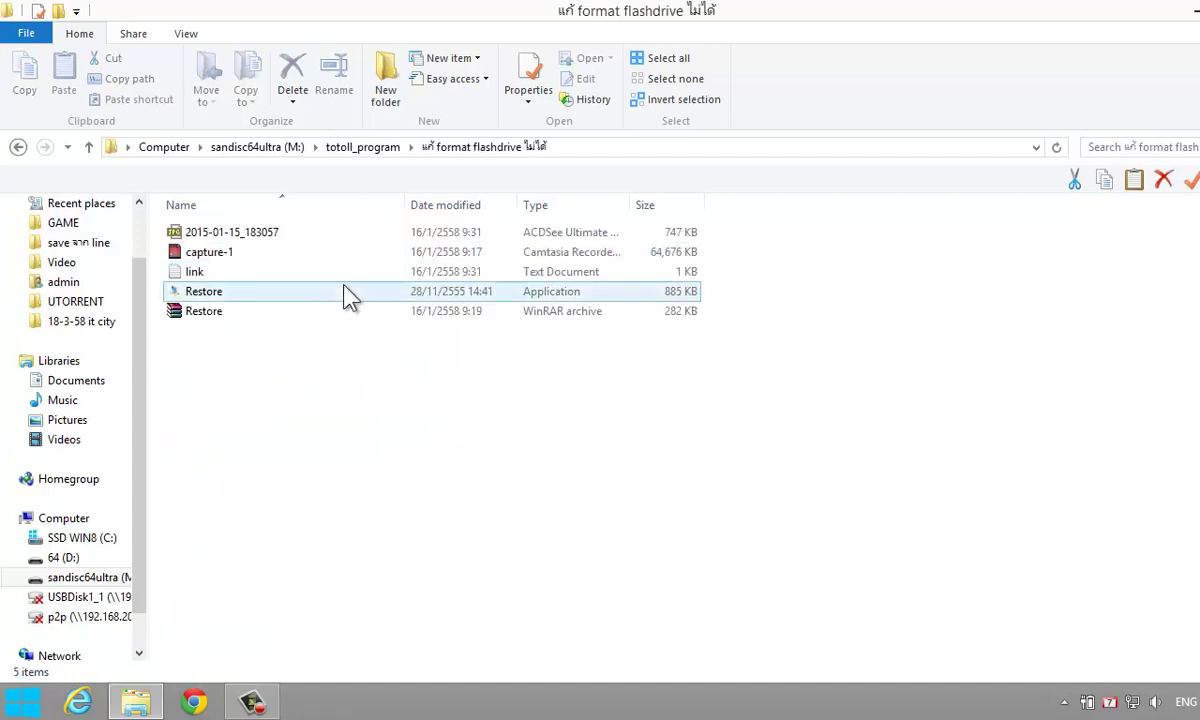
# Step: Copy the Restore application from the "แก้ format flashdrive ไม่ได้" folder to the desktop
pyautogui.click(197, 291)
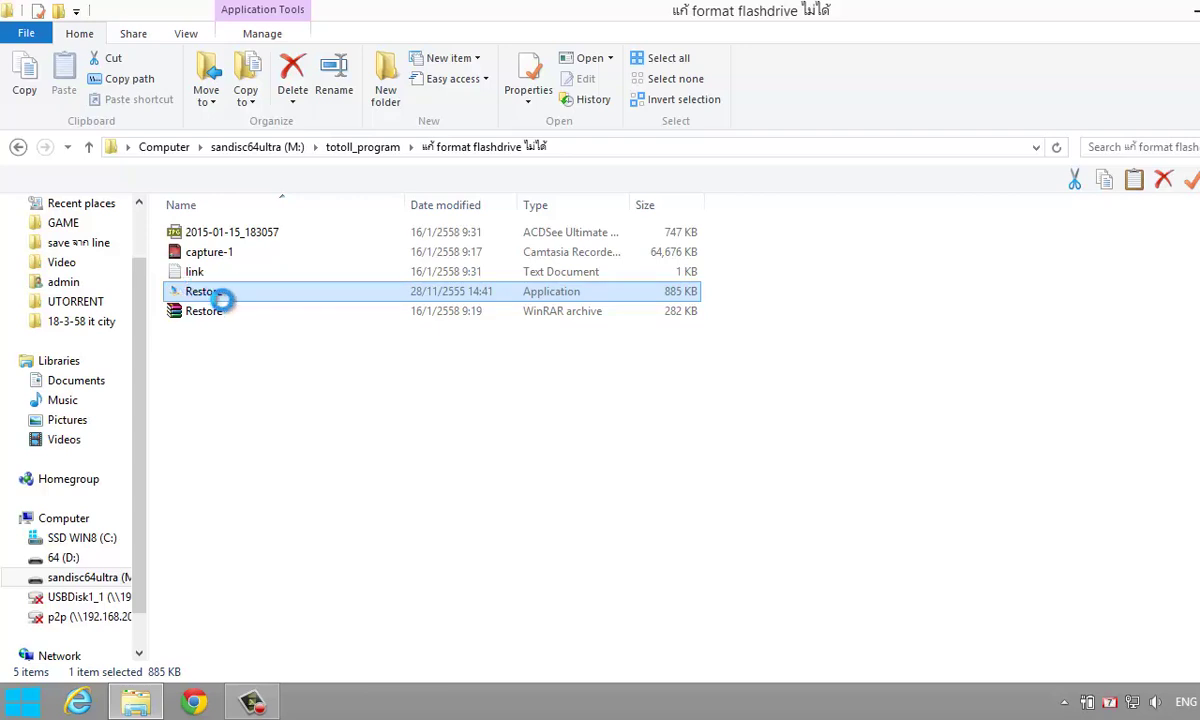
pyautogui.rightClick(198, 292)
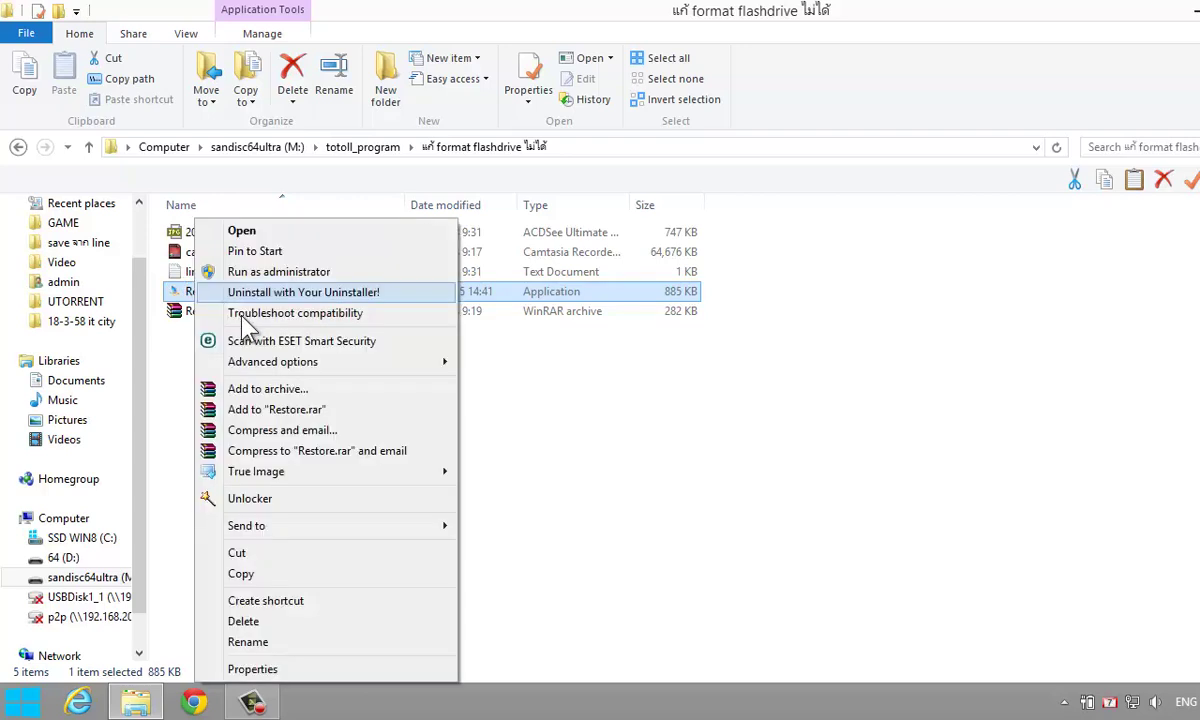
pyautogui.click(265, 576)
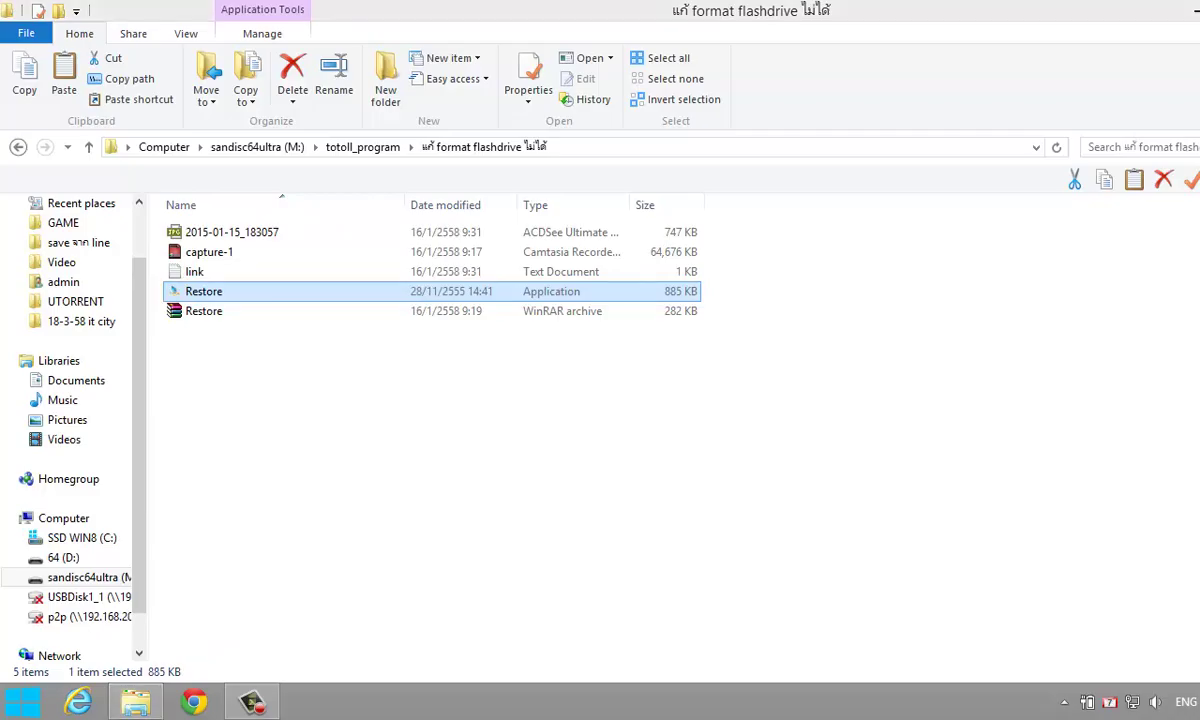
pyautogui.press('super+d')
pyautogui.rightClick(832, 343)
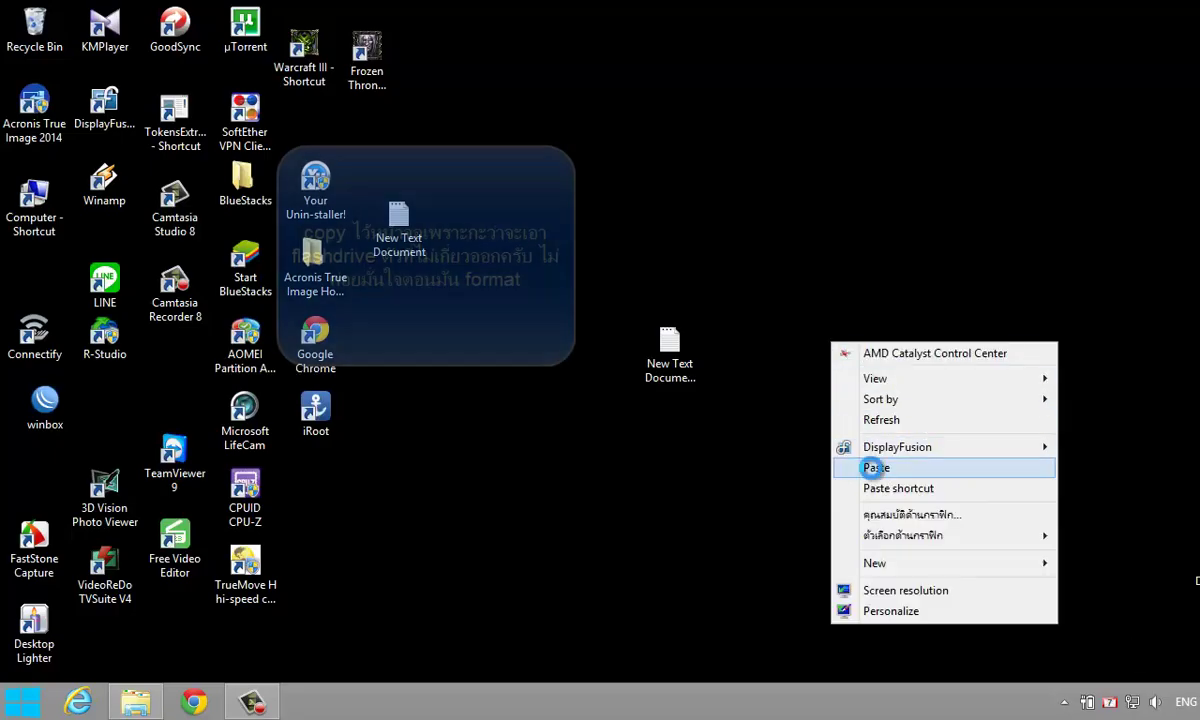
pyautogui.click(868, 468)
# Step: Run Restore from the desktop as administrator and try to format the [64 (D:)] USB DISK 50X partition as FAT32
pyautogui.rightClick(834, 292)
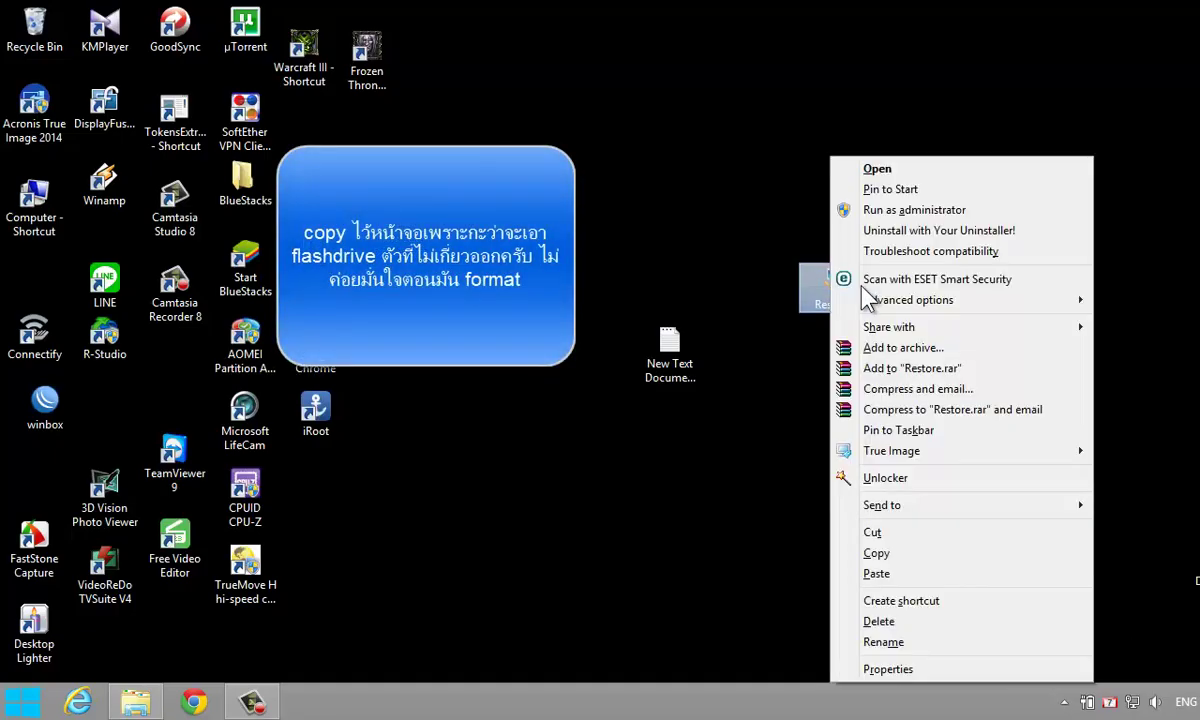
pyautogui.click(889, 222)
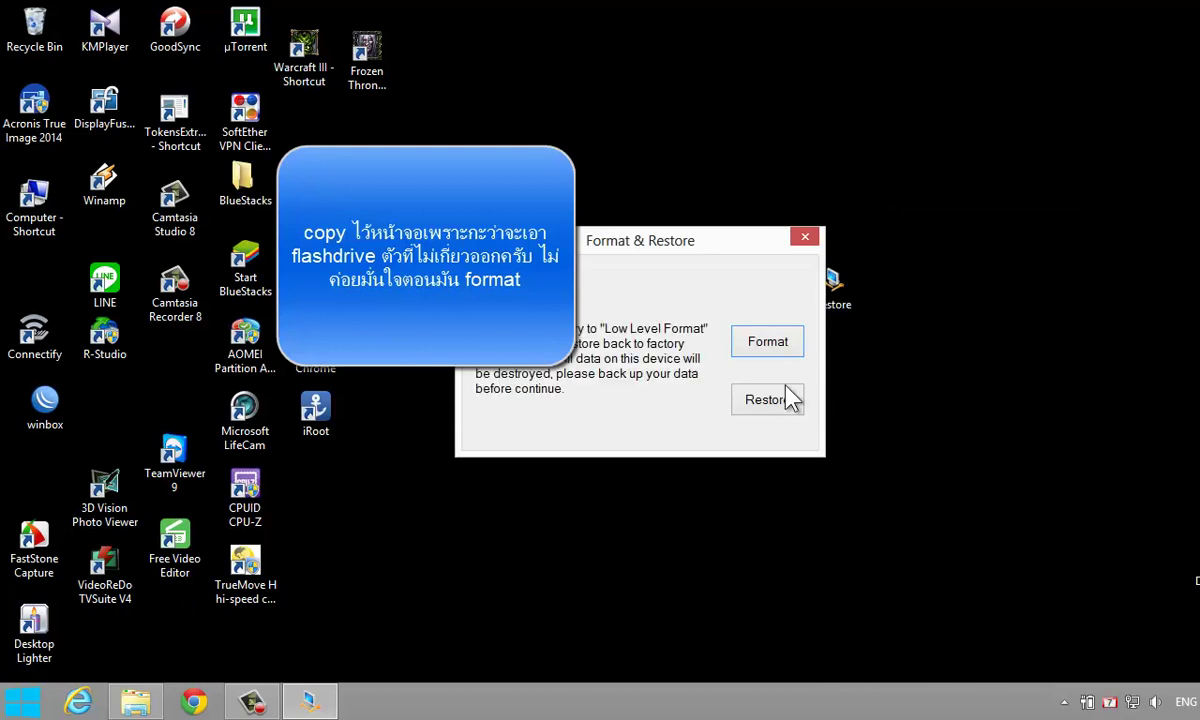
pyautogui.click(770, 344)
pyautogui.click(706, 345)
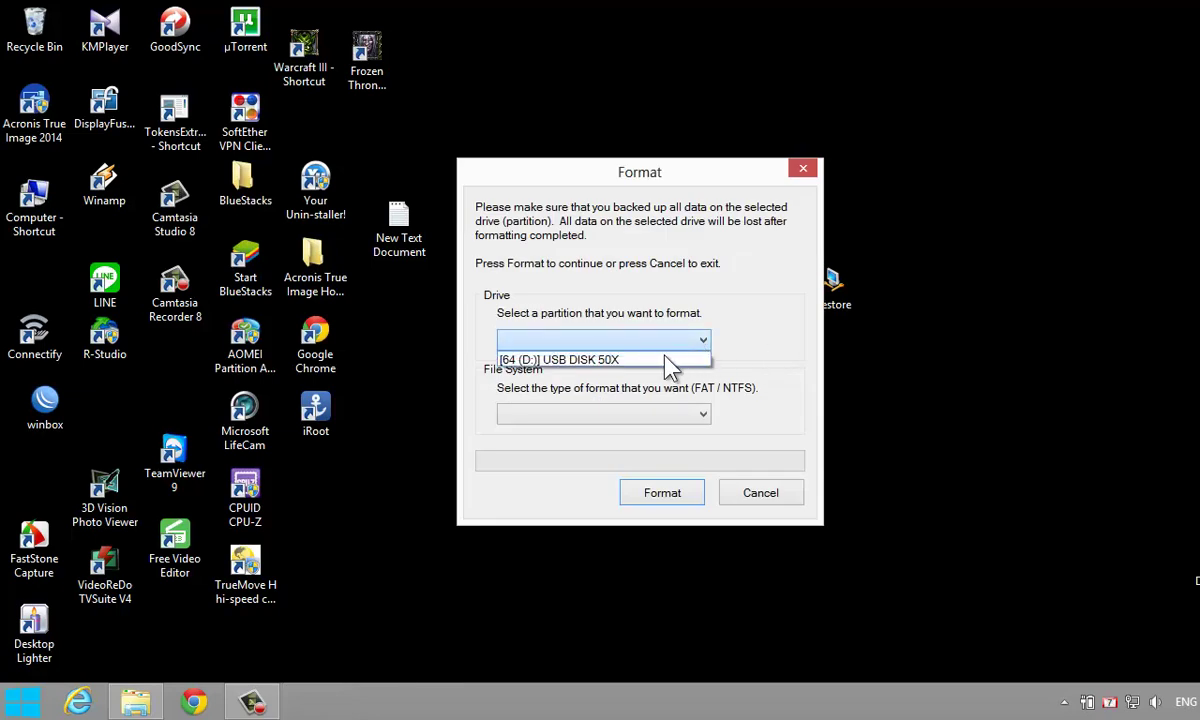
pyautogui.click(662, 375)
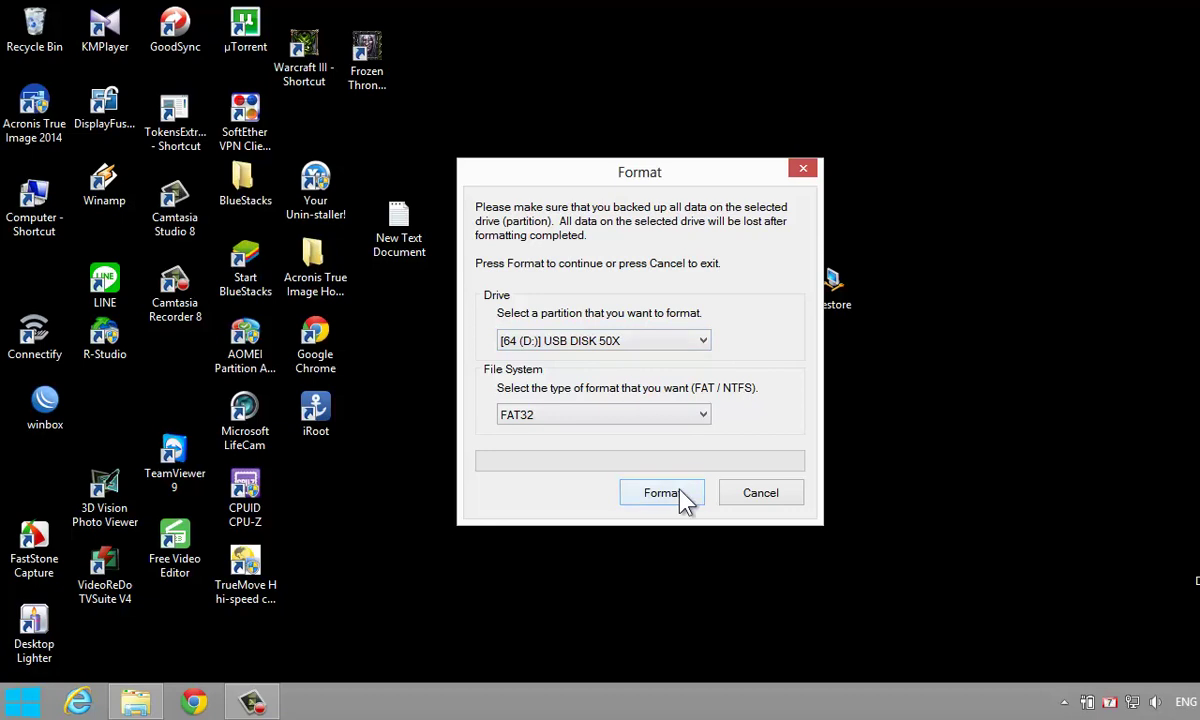
pyautogui.click(676, 492)
pyautogui.click(646, 398)
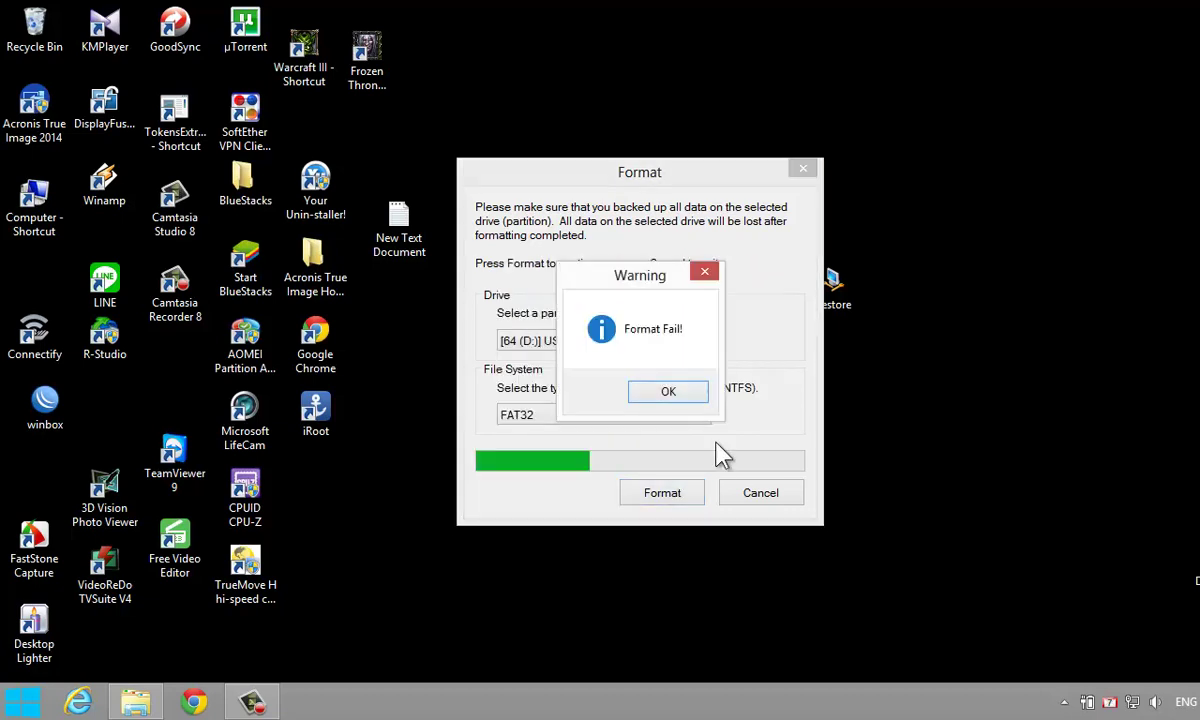
pyautogui.click(692, 395)
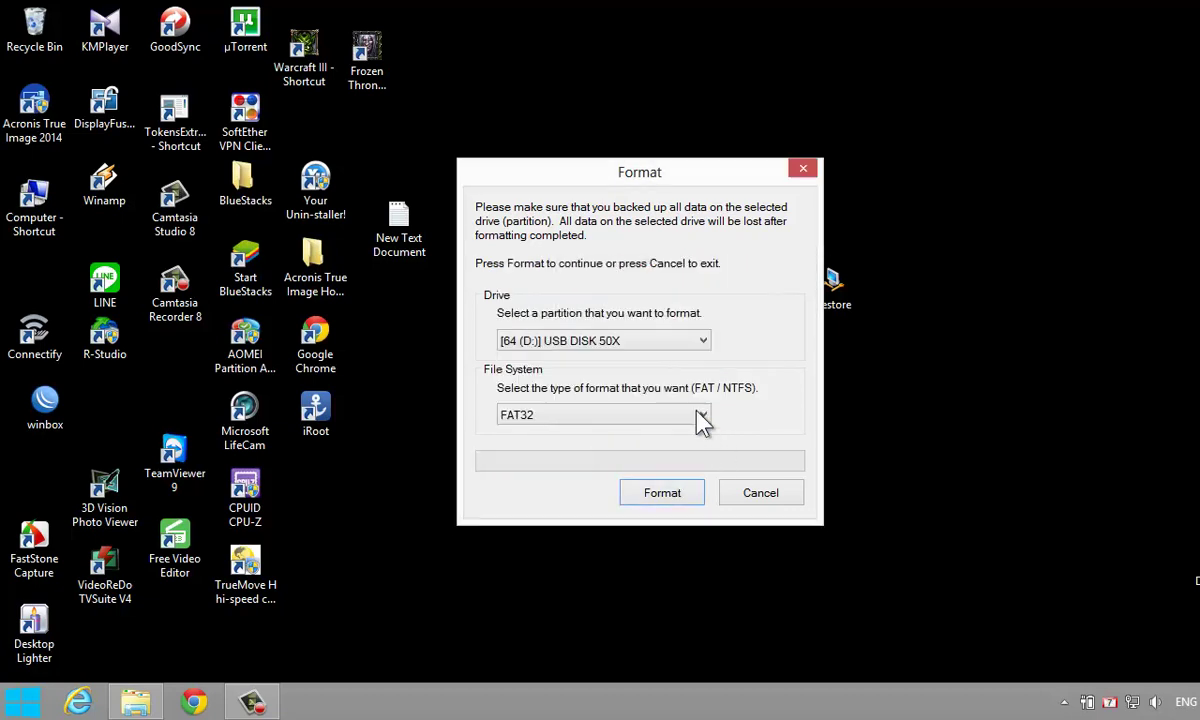
pyautogui.click(757, 490)
# Step: Run Restore as administrator again and restore the flash drive to factory defaults with the NTFS file system
pyautogui.rightClick(830, 302)
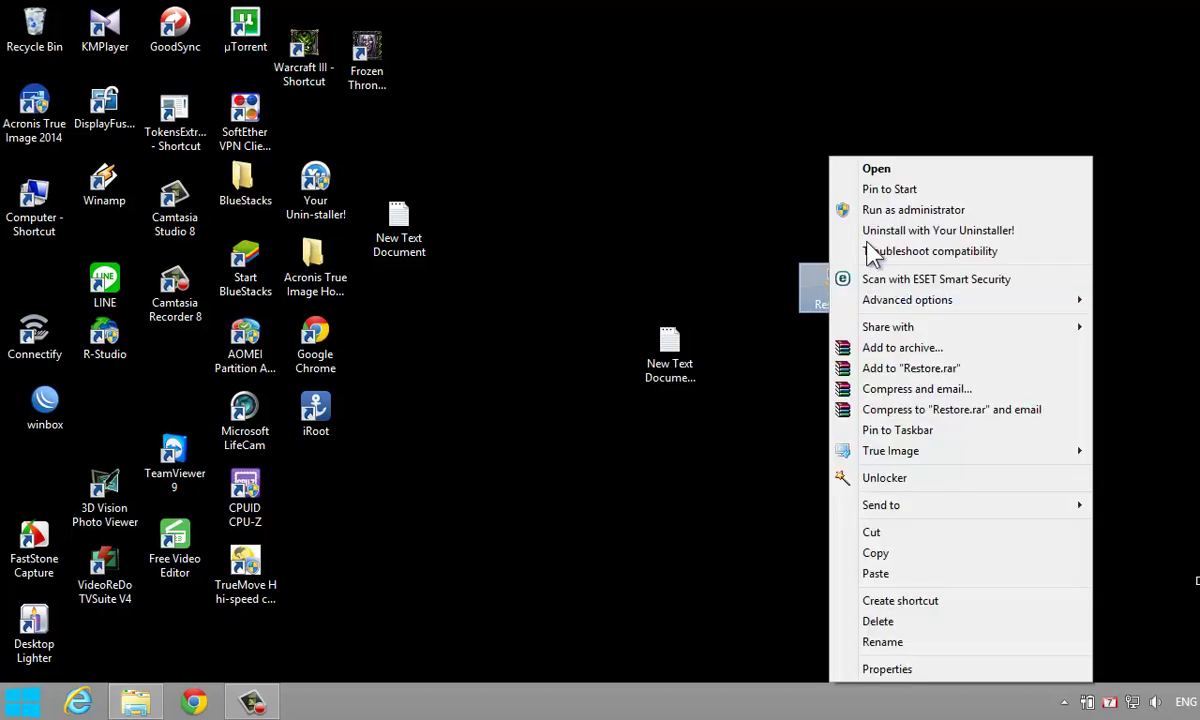
pyautogui.click(866, 200)
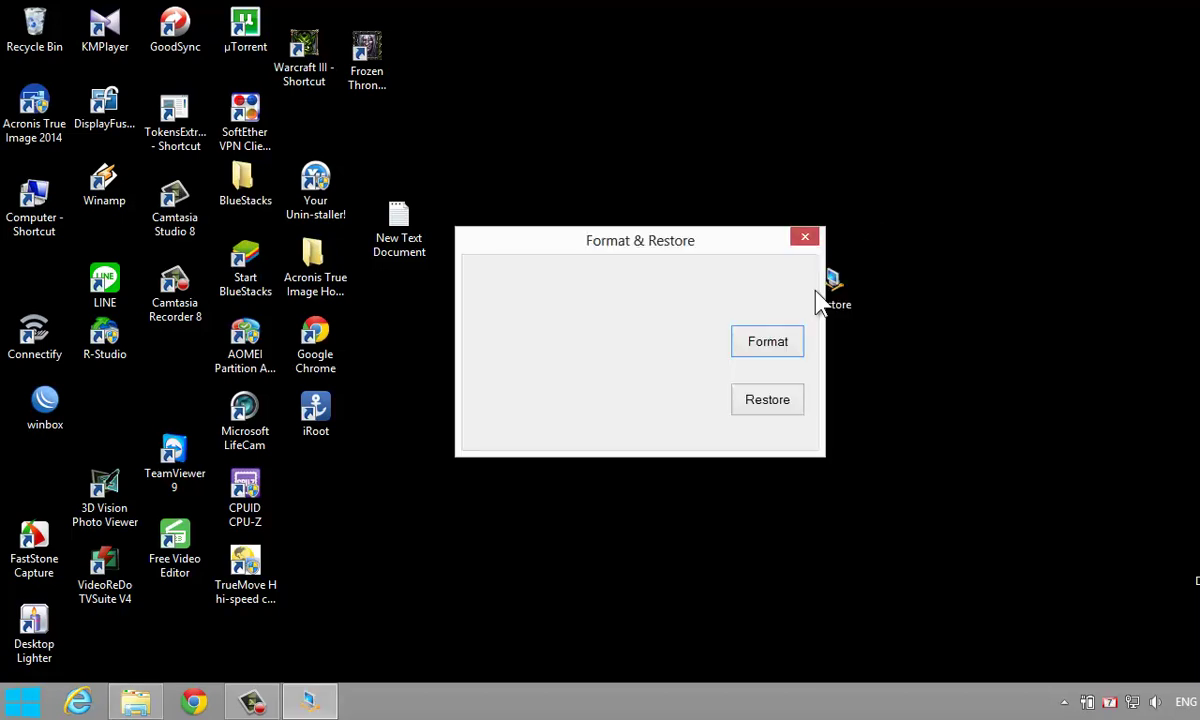
pyautogui.click(775, 405)
pyautogui.click(511, 393)
pyautogui.click(673, 432)
pyautogui.click(631, 390)
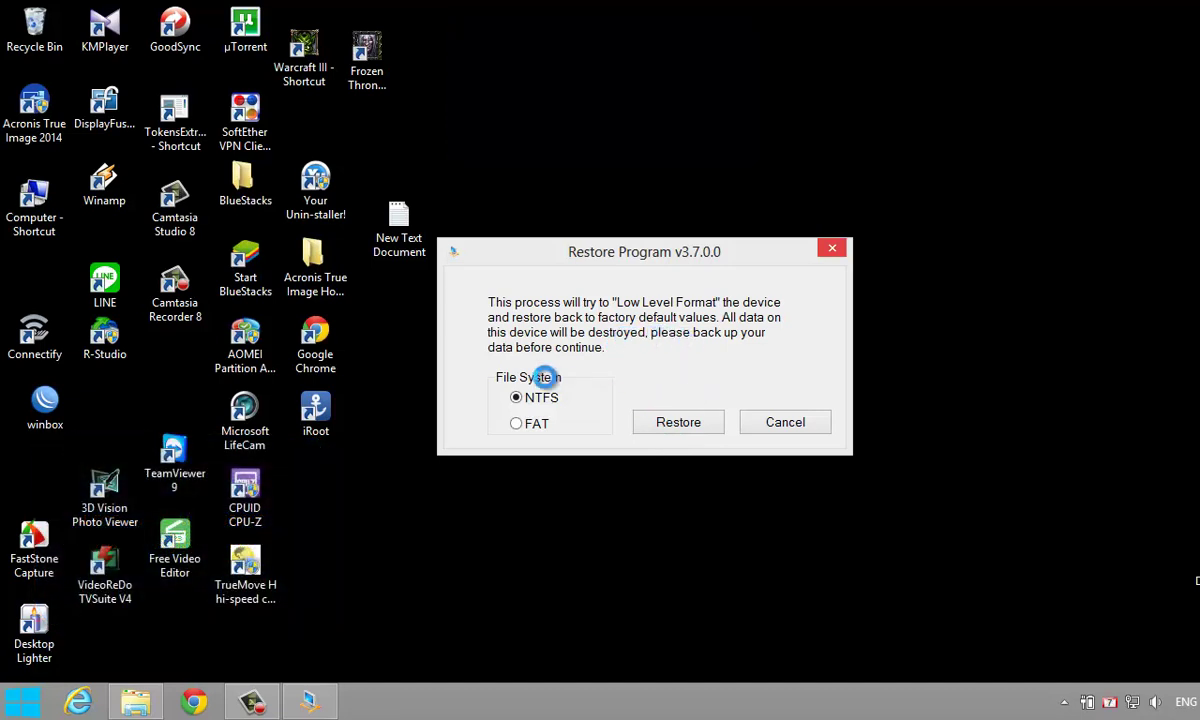
pyautogui.click(143, 703)
pyautogui.click(143, 703)
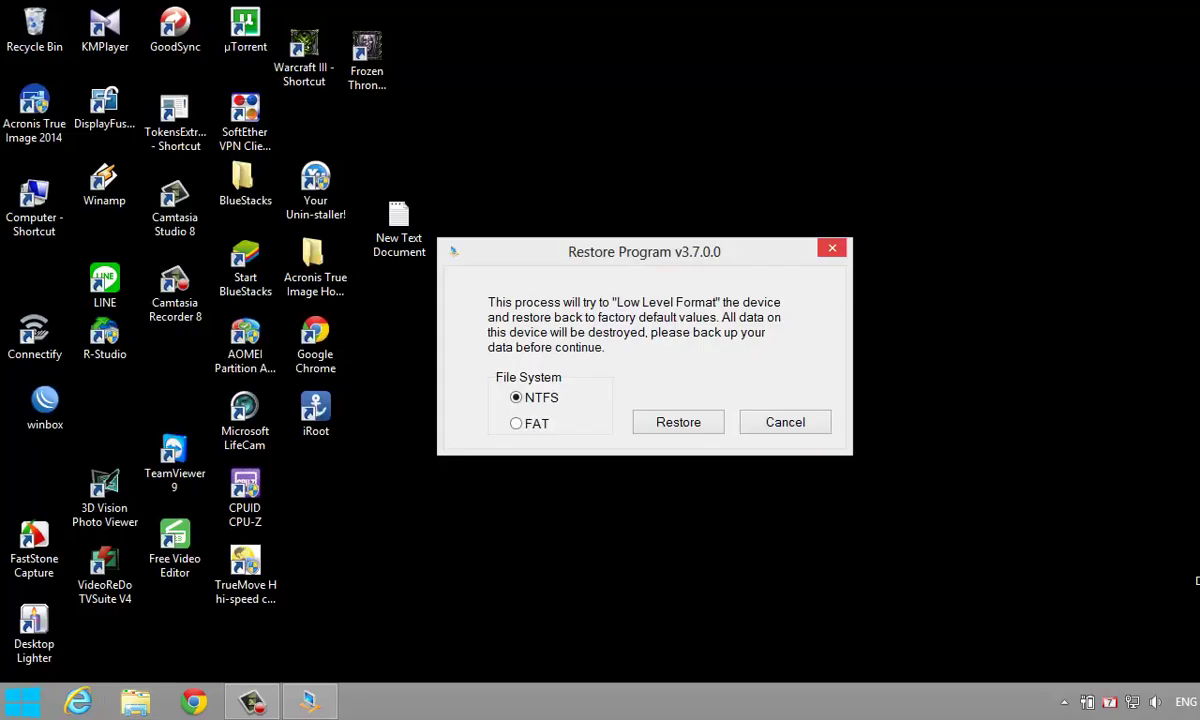
pyautogui.moveTo(682, 259); pyautogui.dragTo(780, 297)
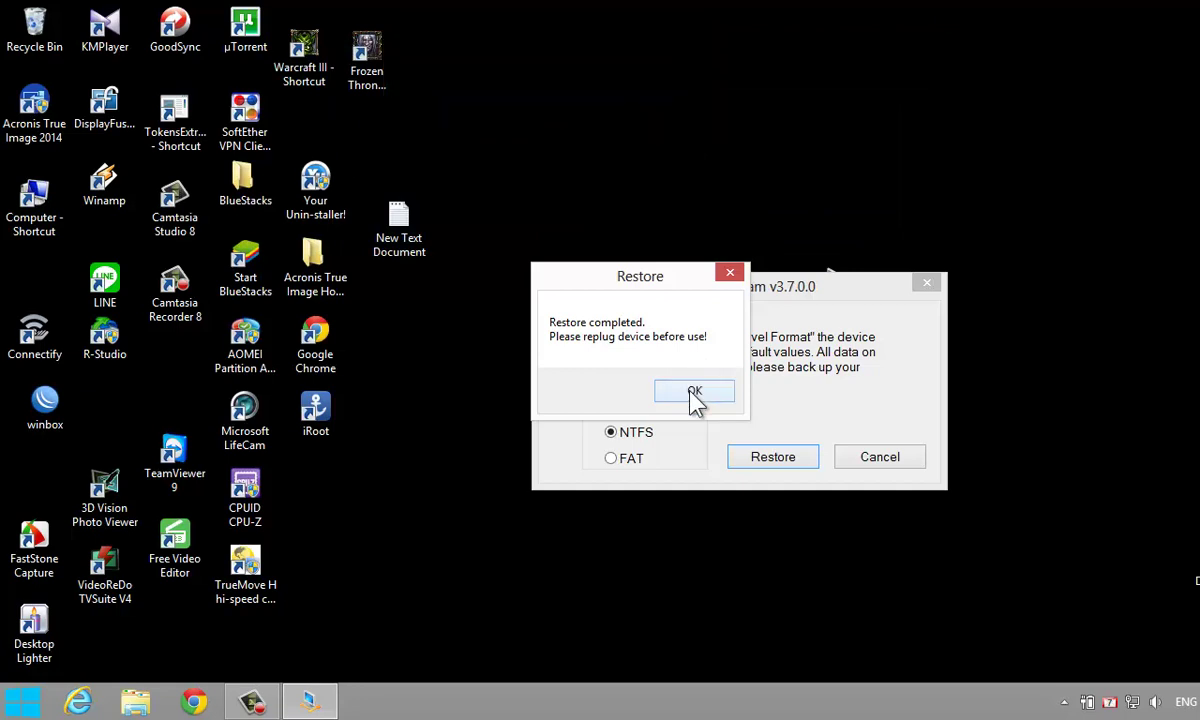
pyautogui.click(694, 392)
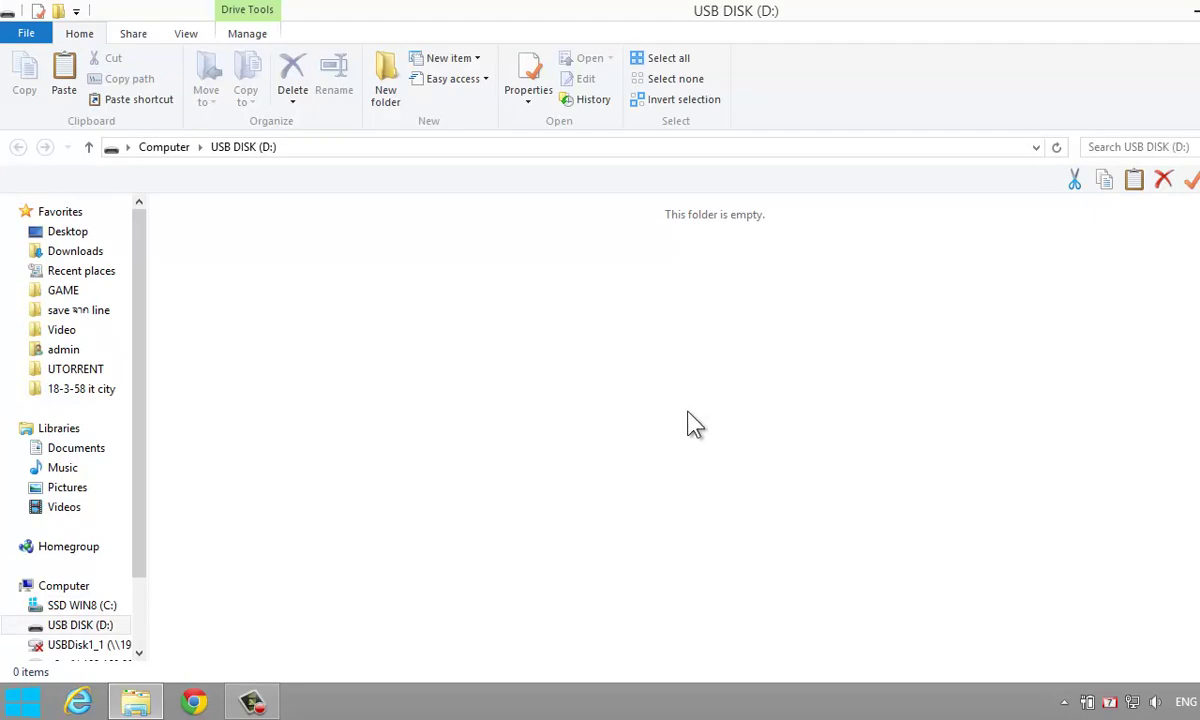
# Step: Go up to Computer to check the free space of the restored USB DISK (D:)
pyautogui.click(87, 148)
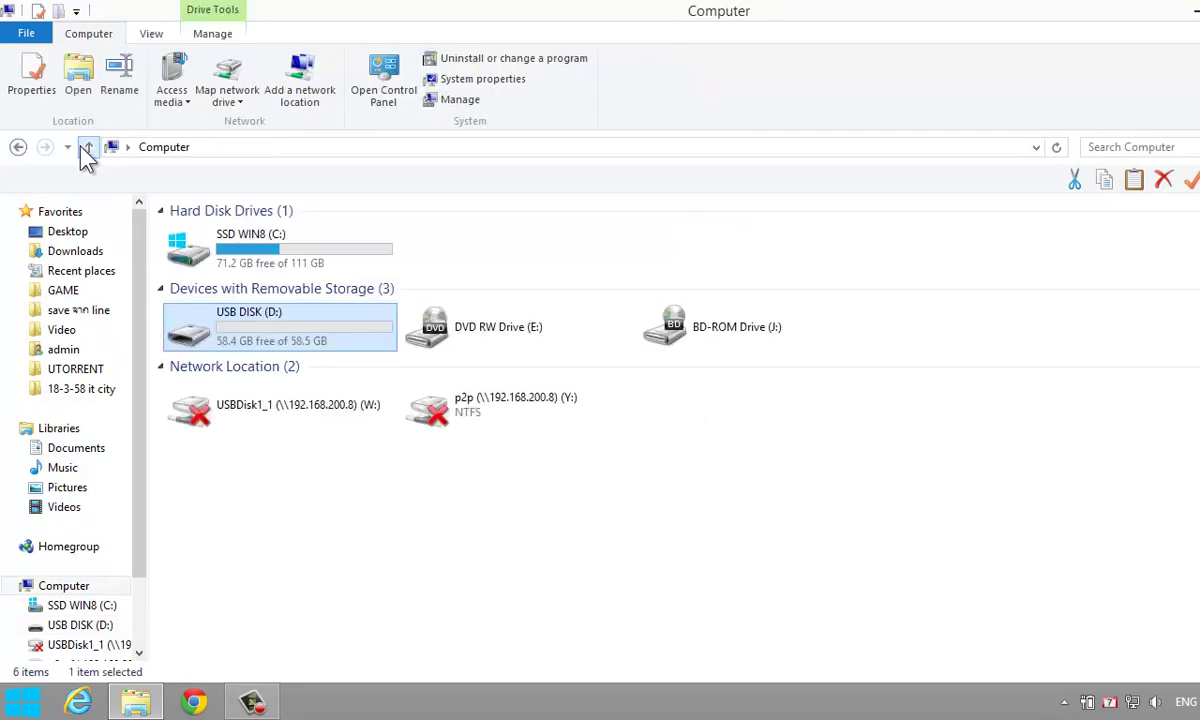
# Step: Test writing to USB DISK (D:) by creating a new folder on it and permanently deleting that folder, and close the window
pyautogui.doubleClick(231, 305)
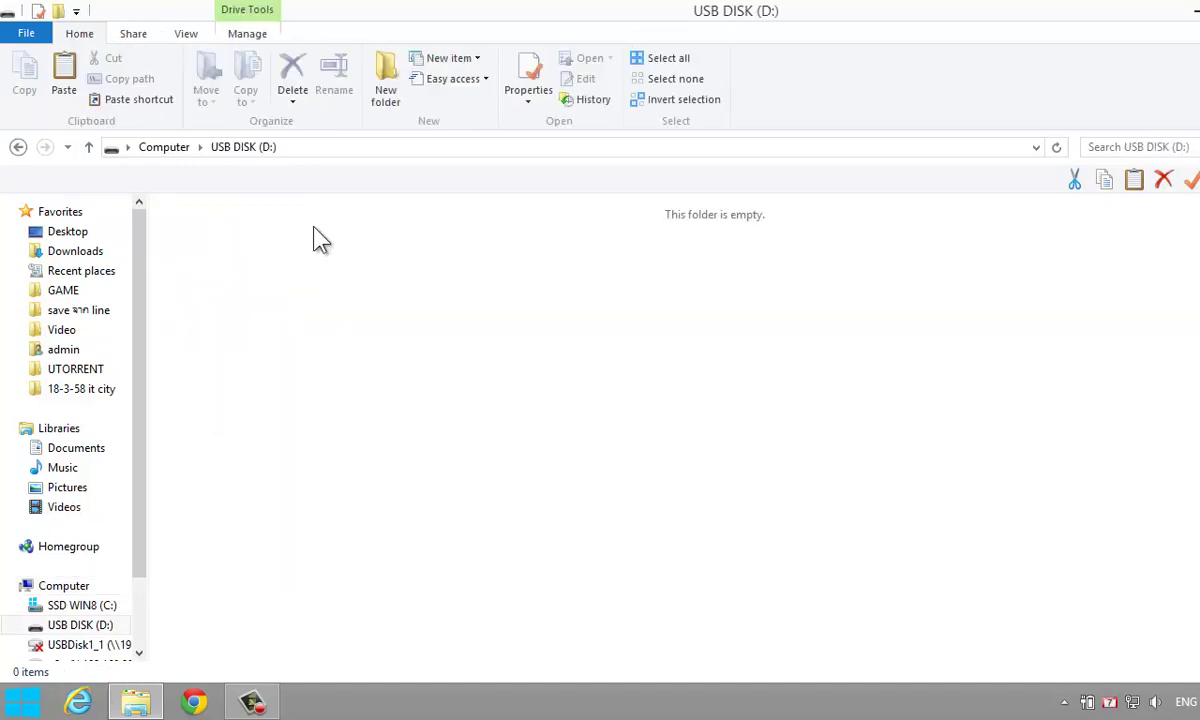
pyautogui.click(384, 75)
pyautogui.click(458, 237)
pyautogui.click(193, 258)
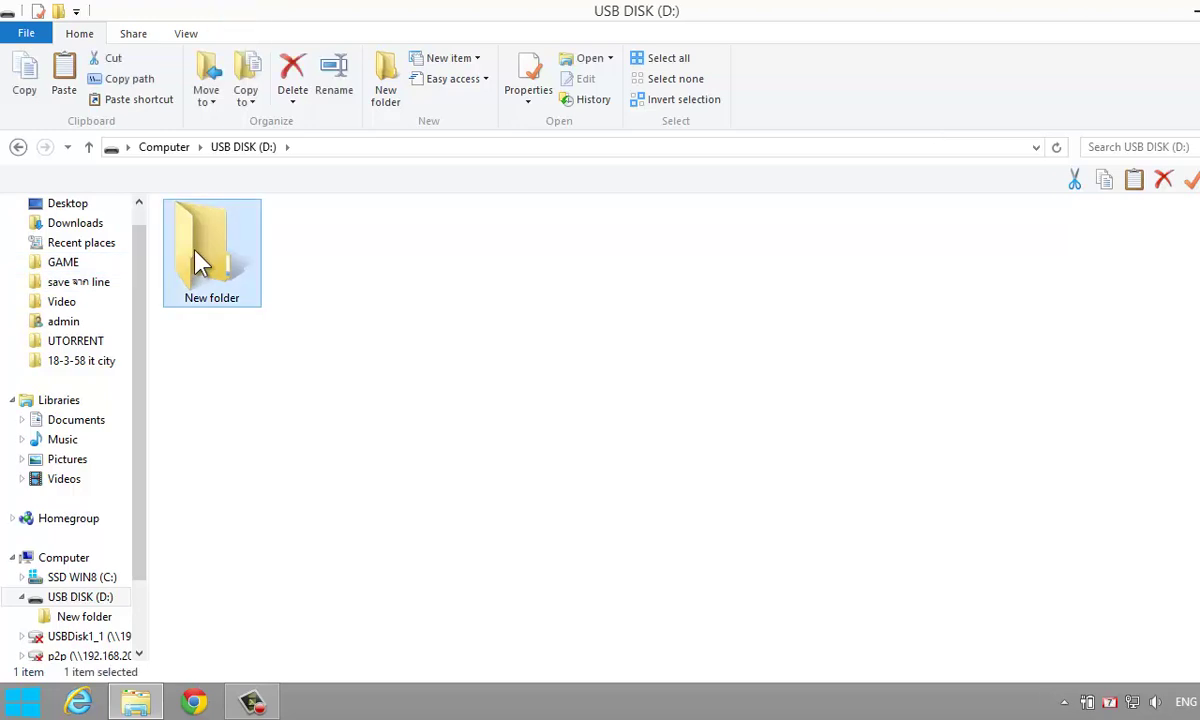
pyautogui.click(303, 79)
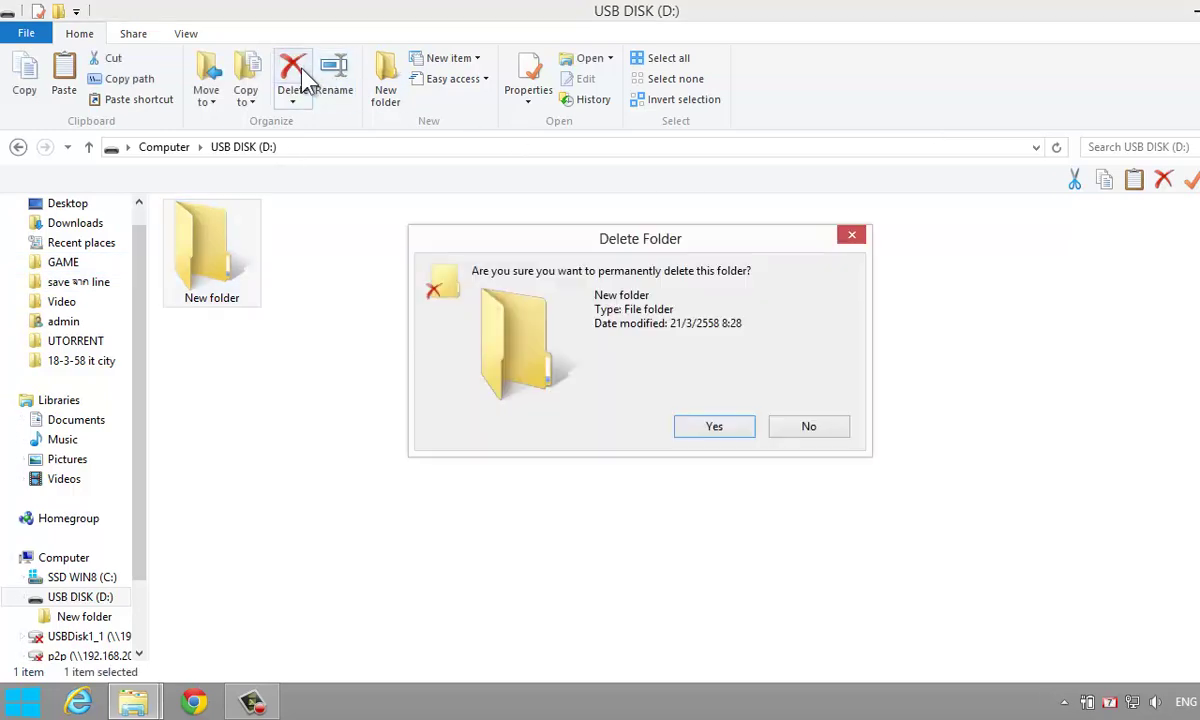
pyautogui.click(706, 428)
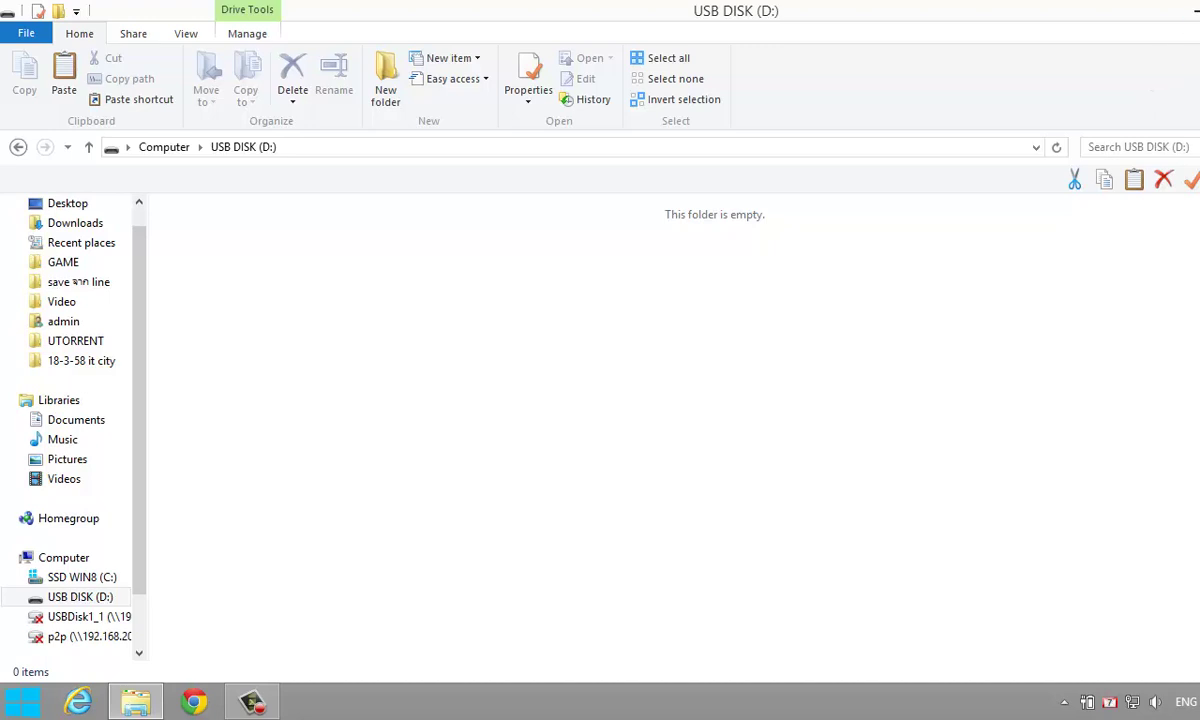
pyautogui.hotkey('alt', 'F4')
# Step: Reopen Computer to check the free space of USB DISK (D:), and close the window
pyautogui.click(30, 701)
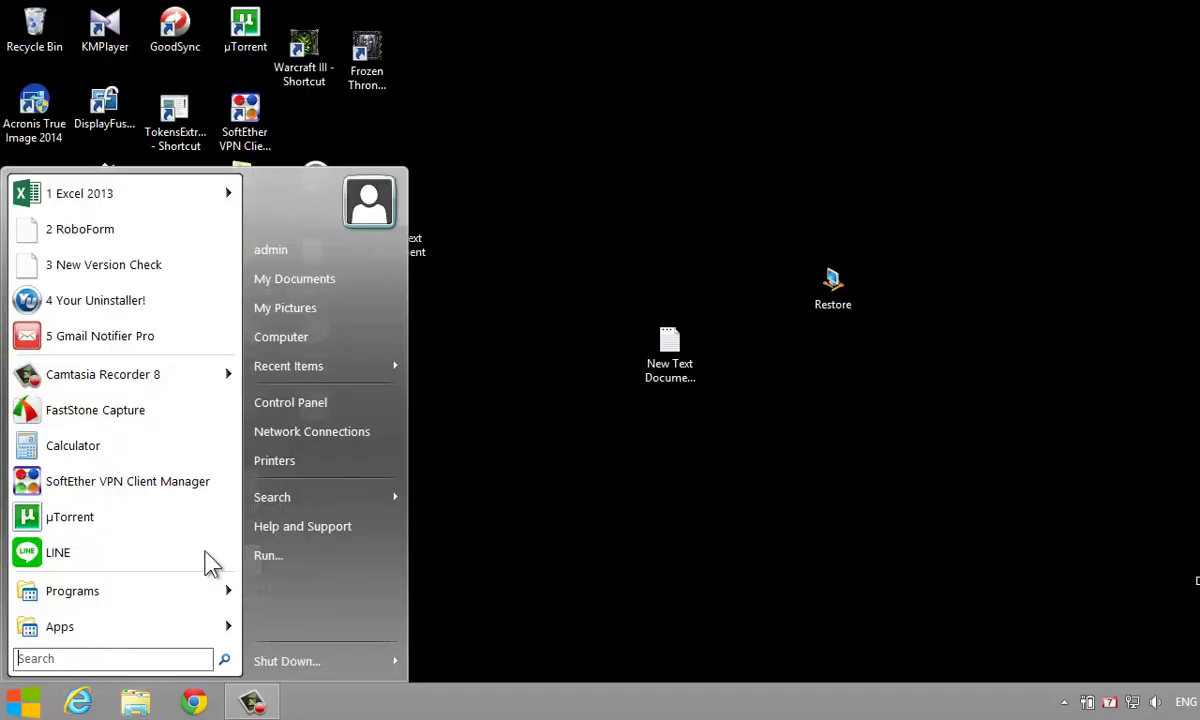
pyautogui.click(281, 337)
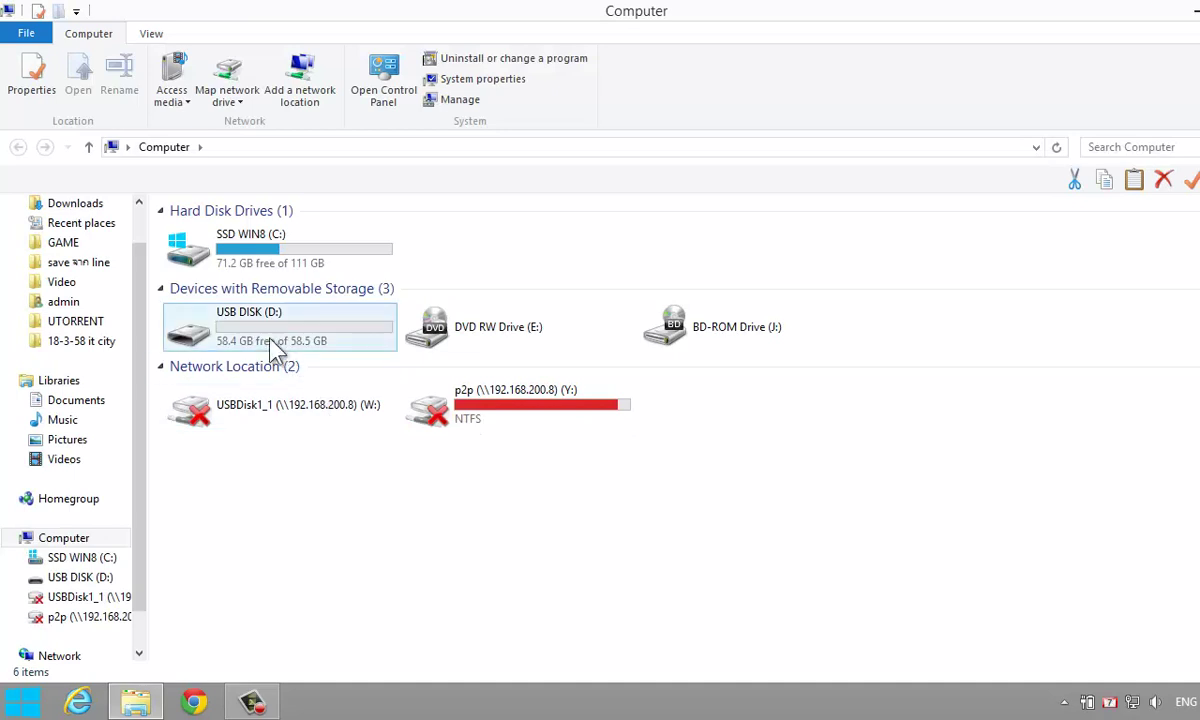
pyautogui.doubleClick(265, 335)
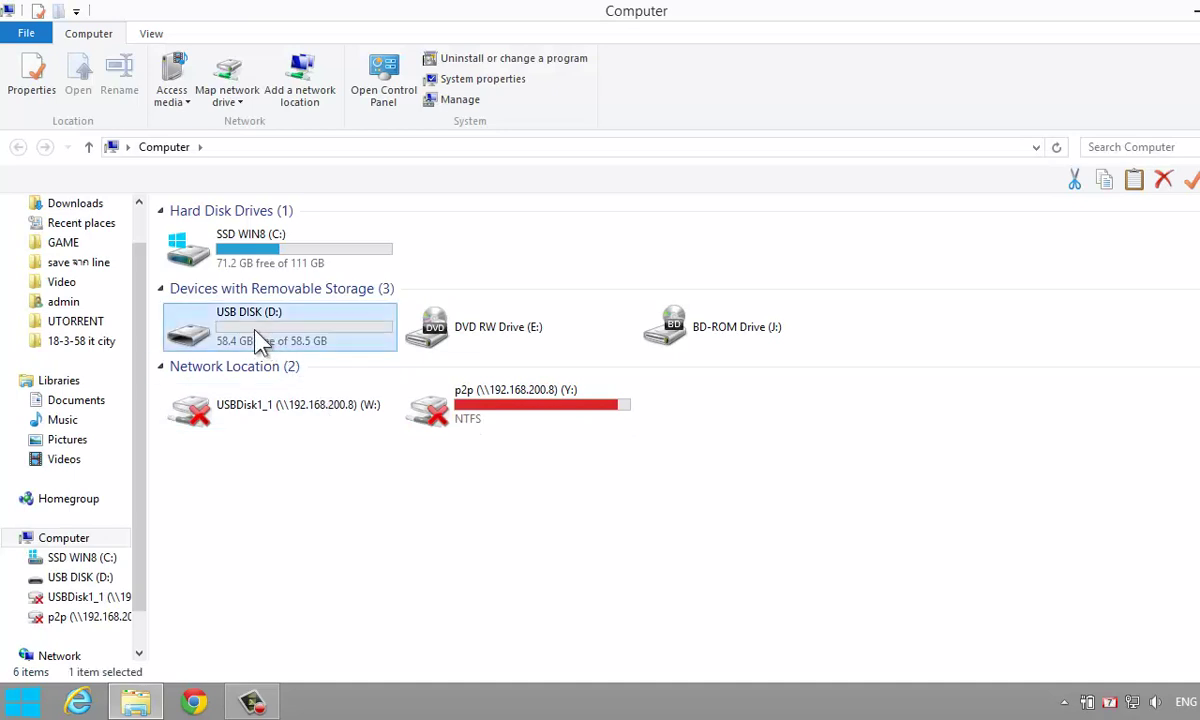
pyautogui.click(1182, 10)
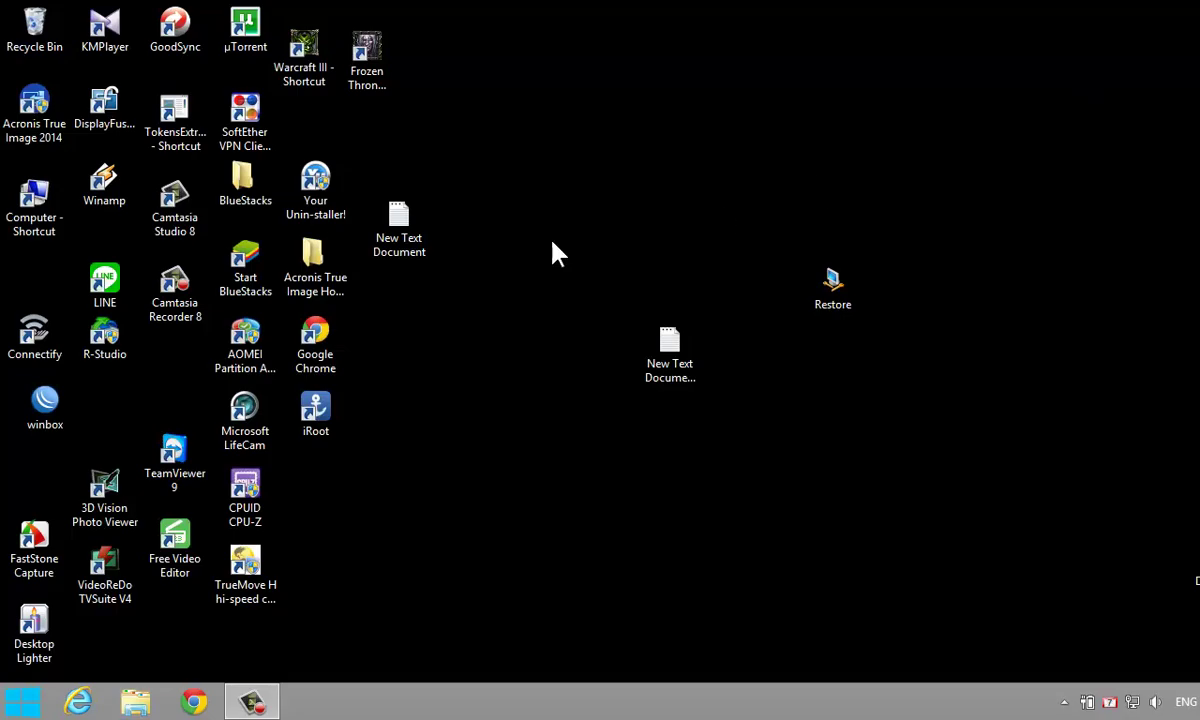
# Step: Open AOMEI Partition Assistant and set up an NTFS format of the D: USB DISK partition with label 64 and the default 4KB cluster size
pyautogui.doubleClick(251, 340)
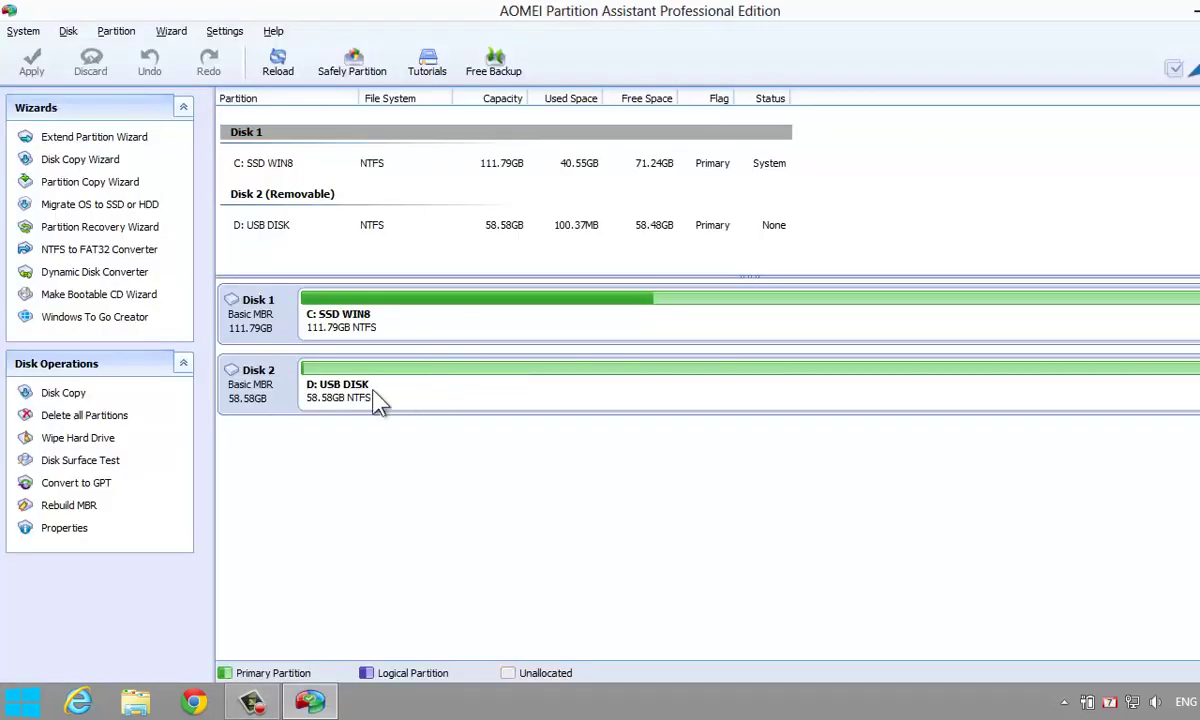
pyautogui.rightClick(358, 384)
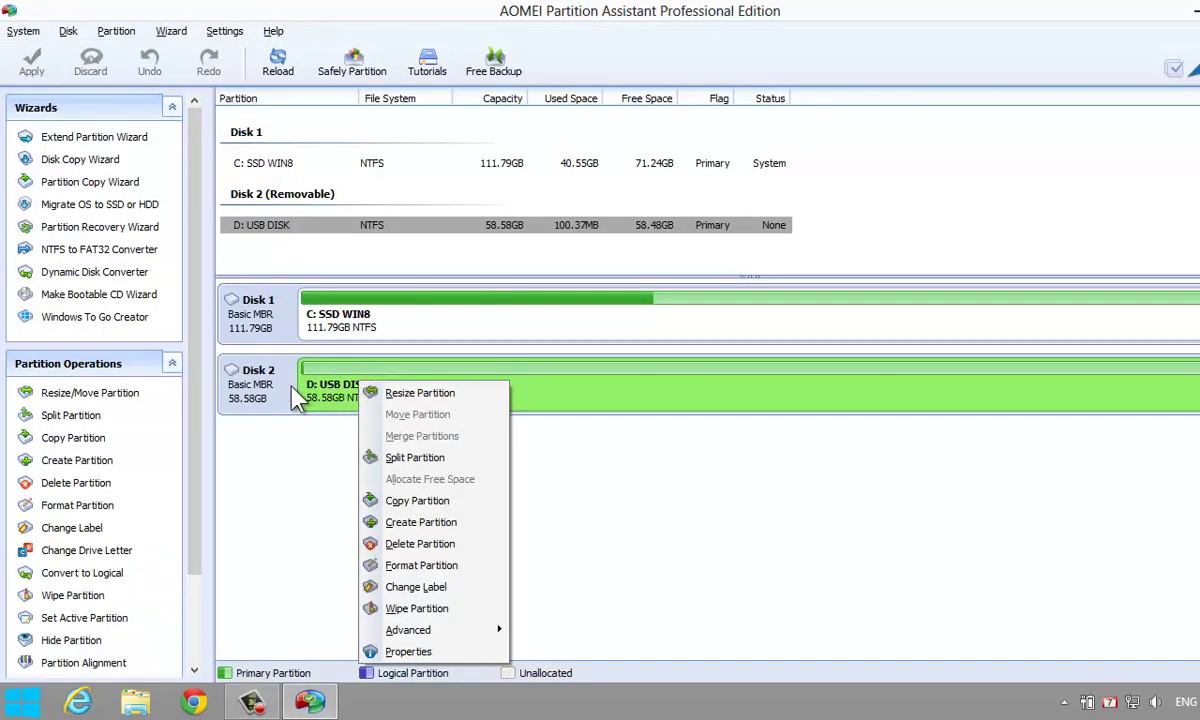
pyautogui.click(249, 384)
pyautogui.rightClick(241, 385)
pyautogui.rightClick(388, 384)
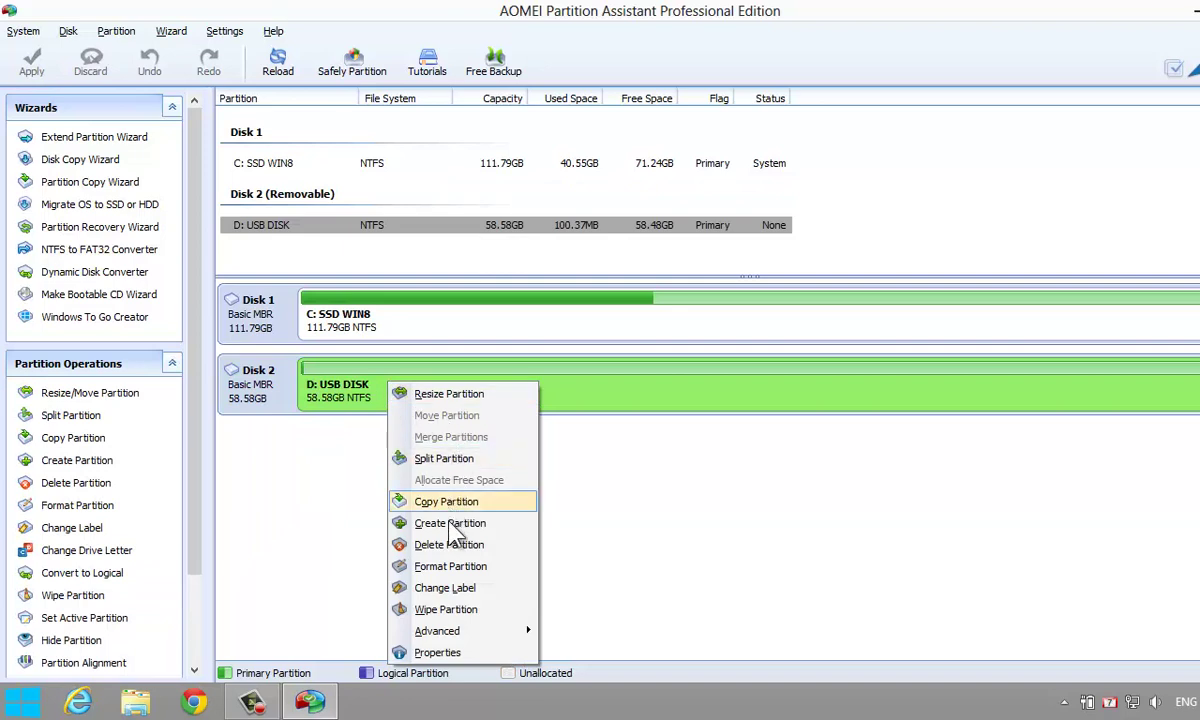
pyautogui.click(452, 566)
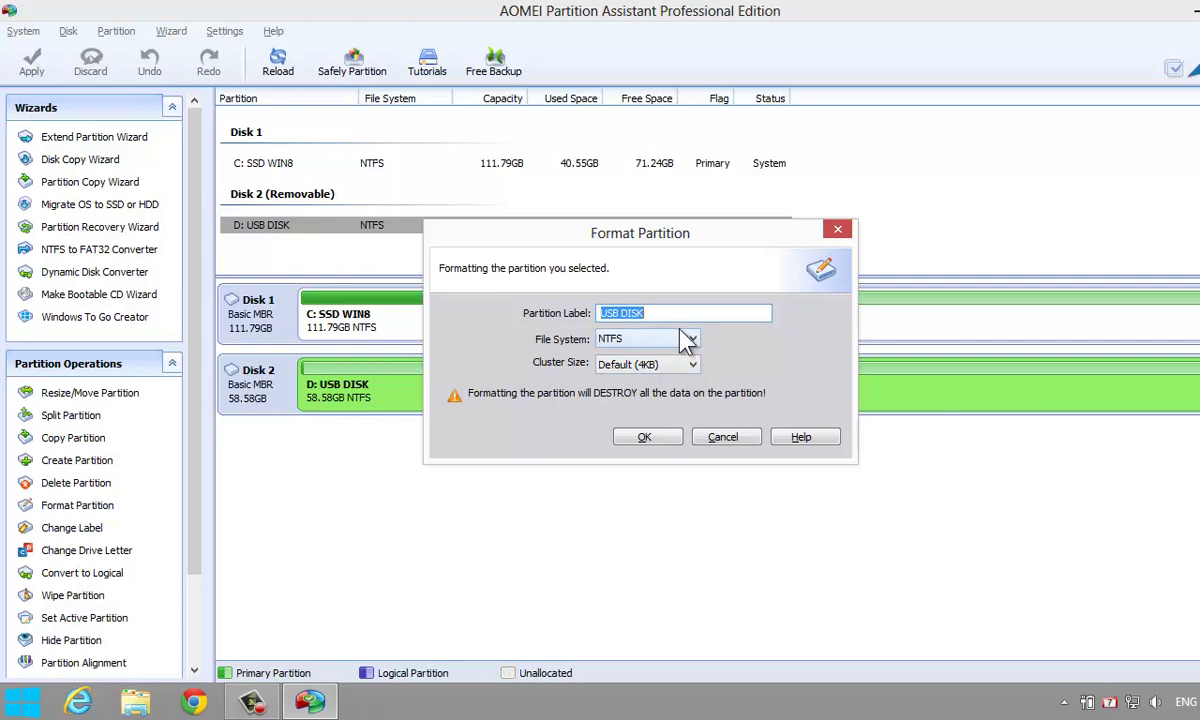
pyautogui.write('64')
pyautogui.click(677, 442)
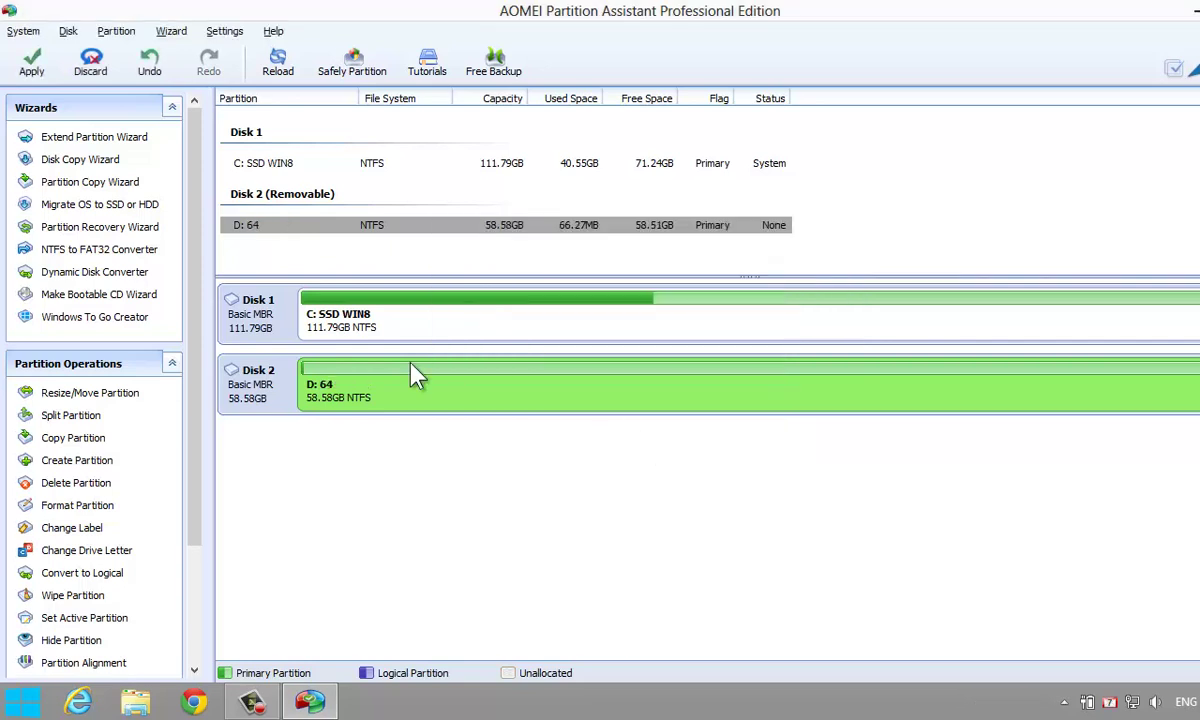
# Step: Apply the pending format operation to the D: partition and close the partition program once it completes
pyautogui.click(32, 68)
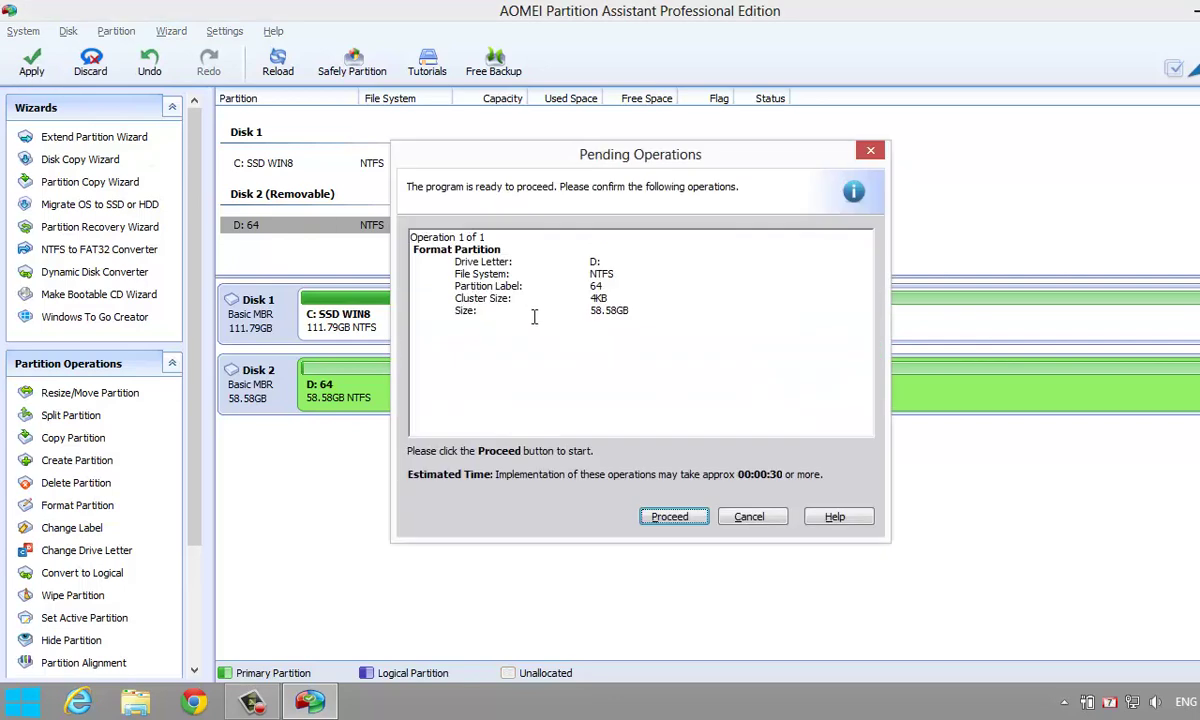
pyautogui.click(676, 516)
pyautogui.click(628, 392)
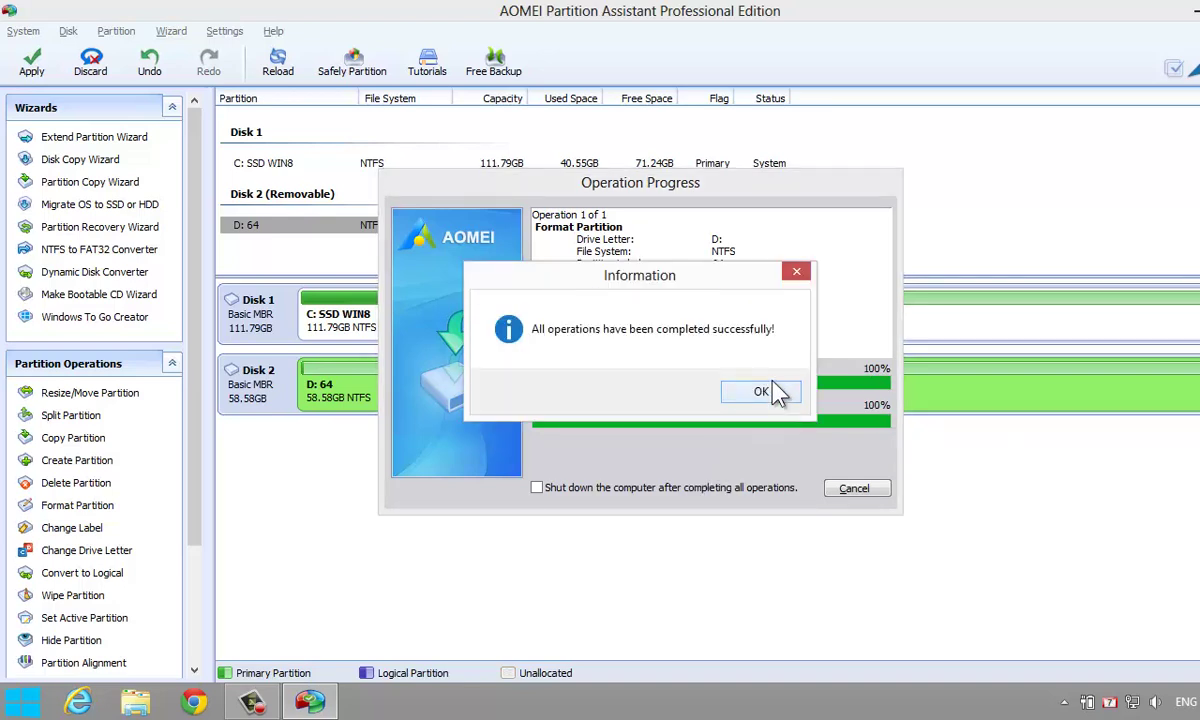
pyautogui.click(761, 392)
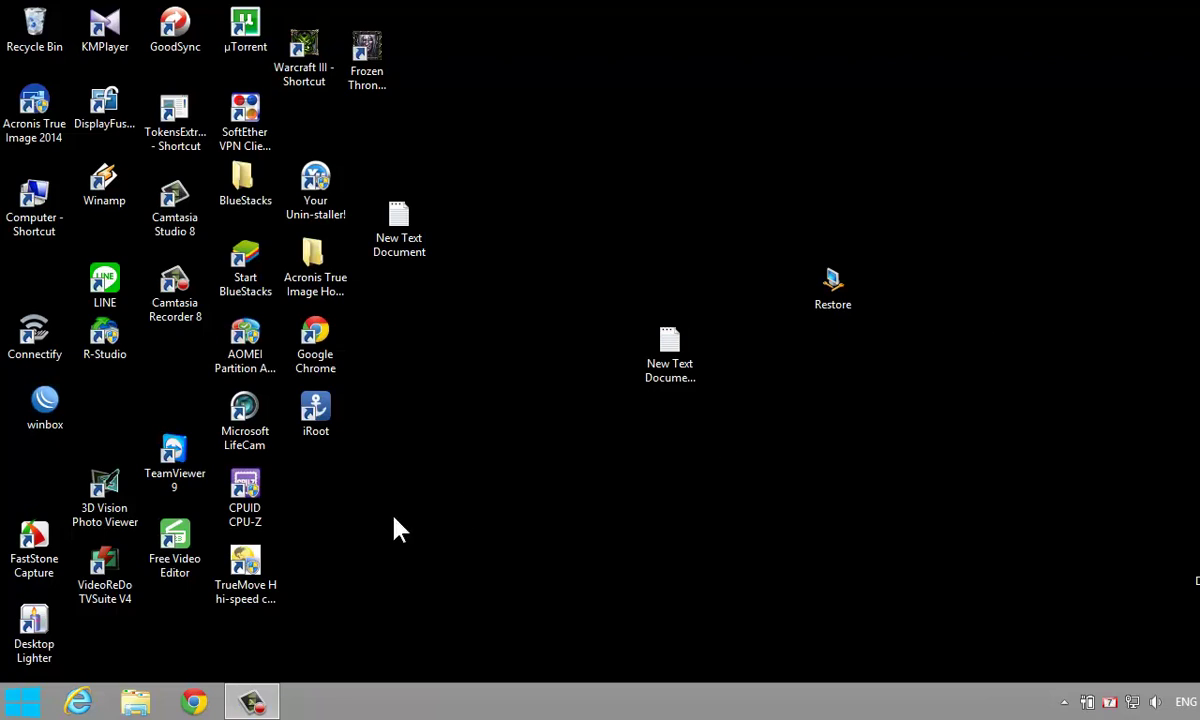
# Step: Open the 64 (D:) drive from Computer and create a new folder on it
pyautogui.click(295, 340)
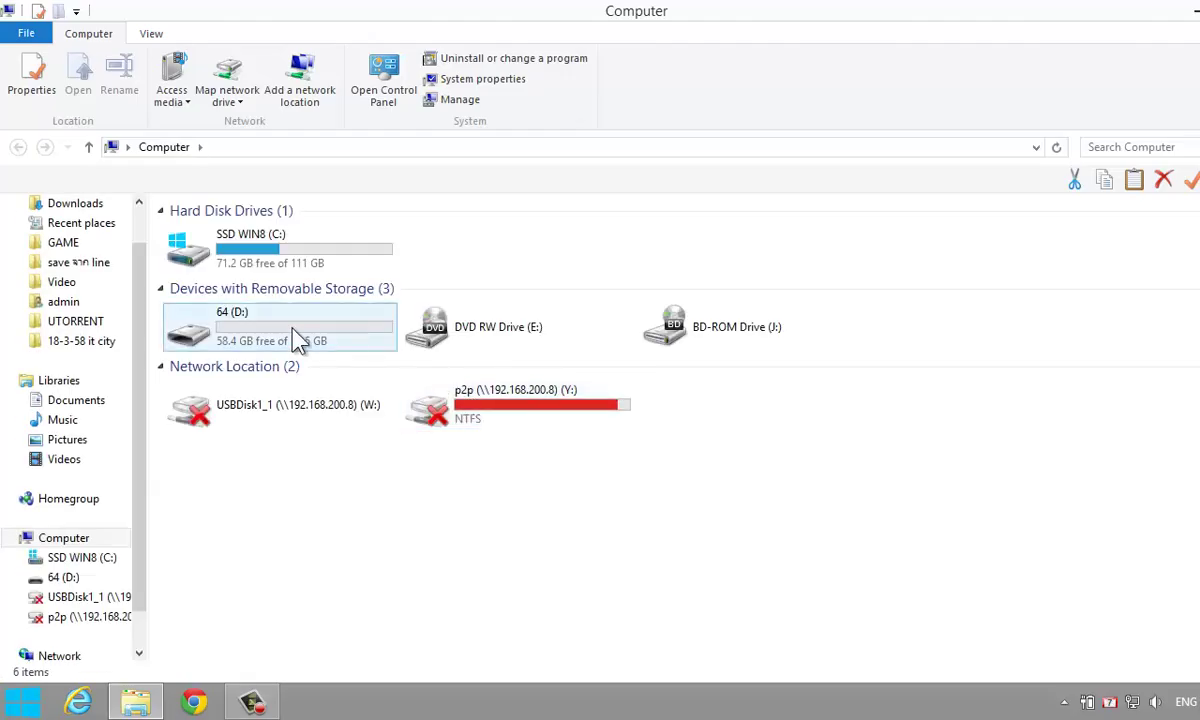
pyautogui.doubleClick(330, 335)
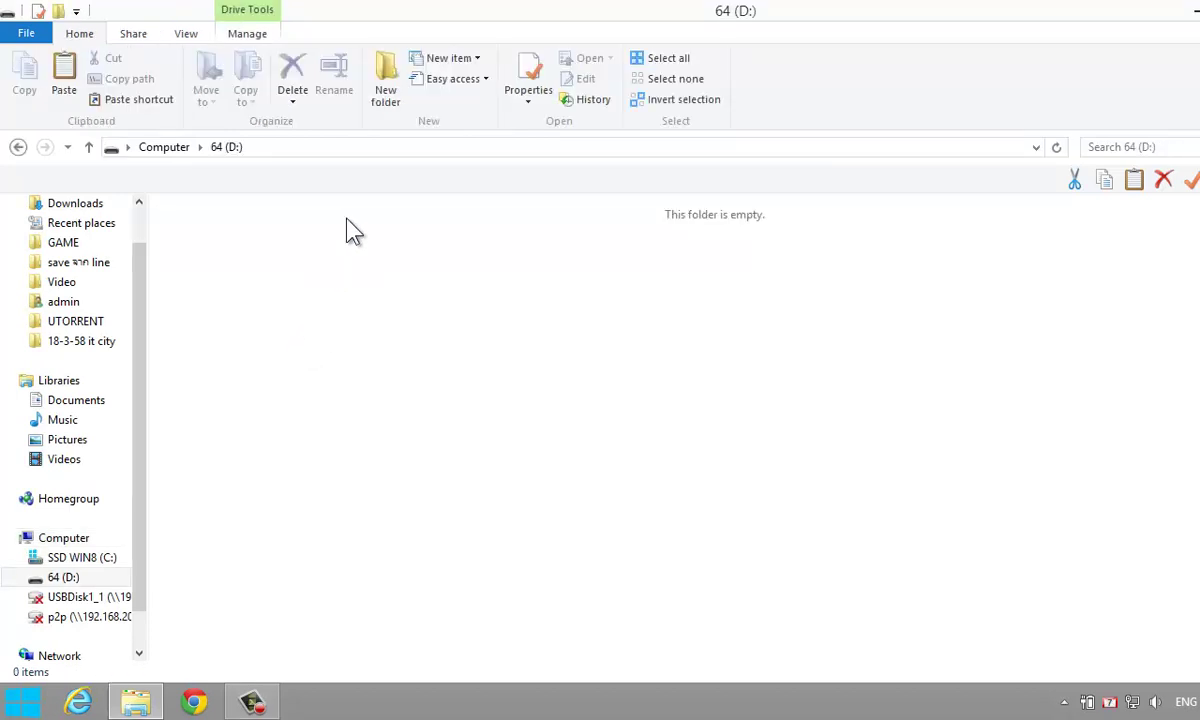
pyautogui.click(380, 80)
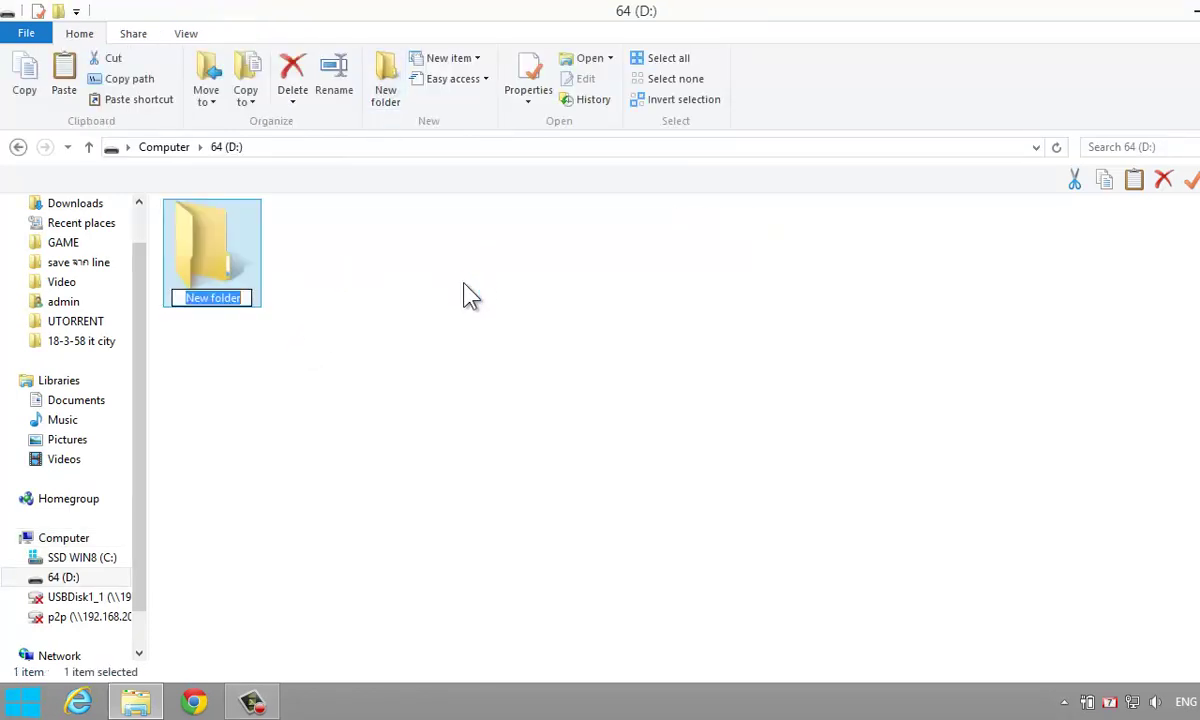